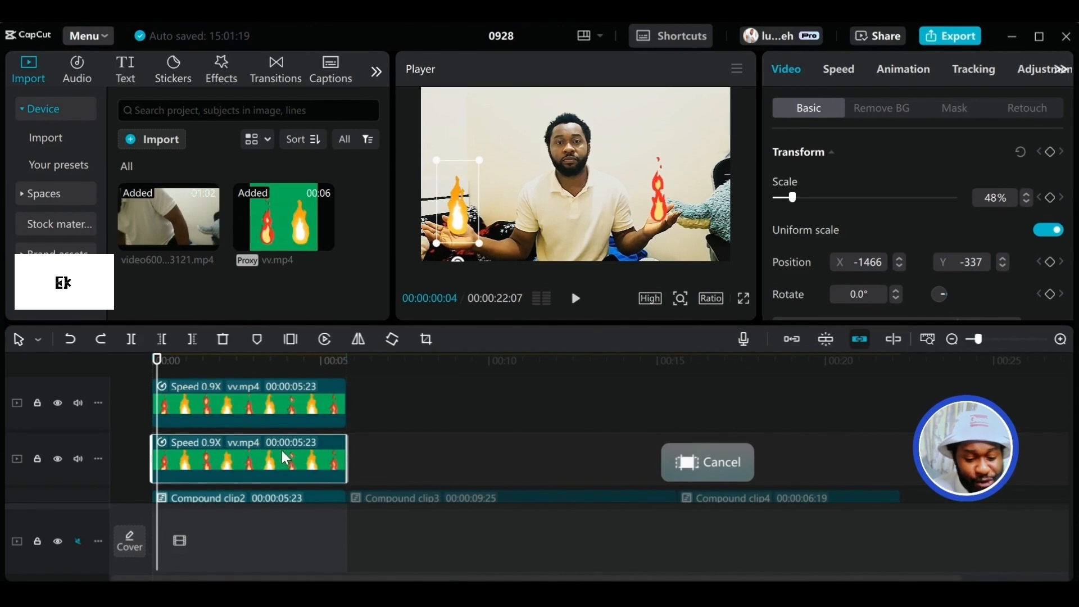
{"action": "scroll", "coordinate": [281, 450], "scroll_direction": "down", "scroll_amount": 2}
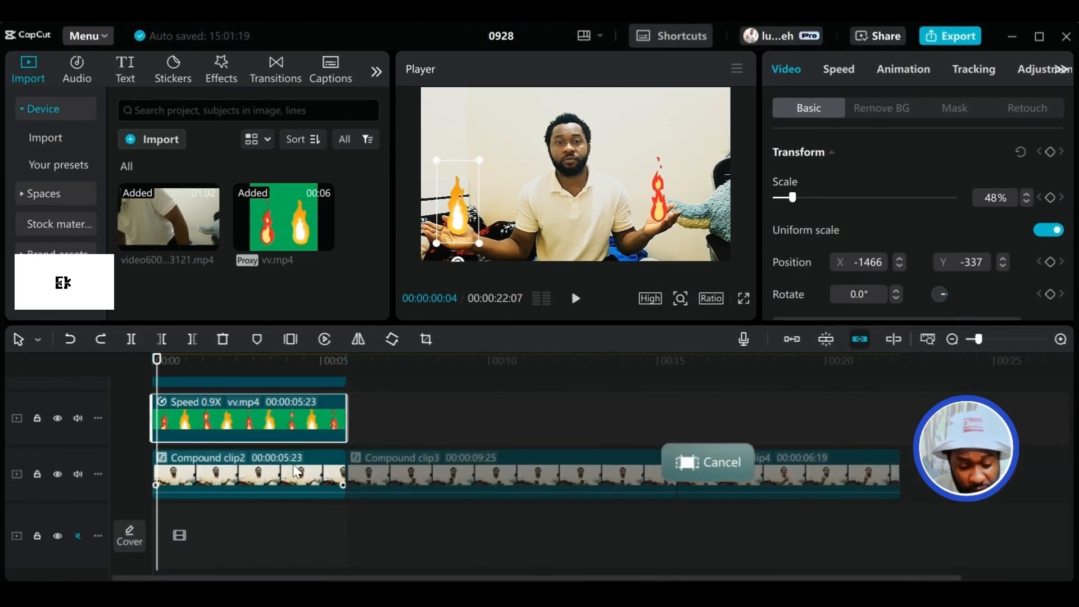
{"action": "scroll", "coordinate": [330, 434], "scroll_direction": "up", "scroll_amount": 1}
{"action": "scroll", "coordinate": [323, 425], "scroll_direction": "up", "scroll_amount": 1}
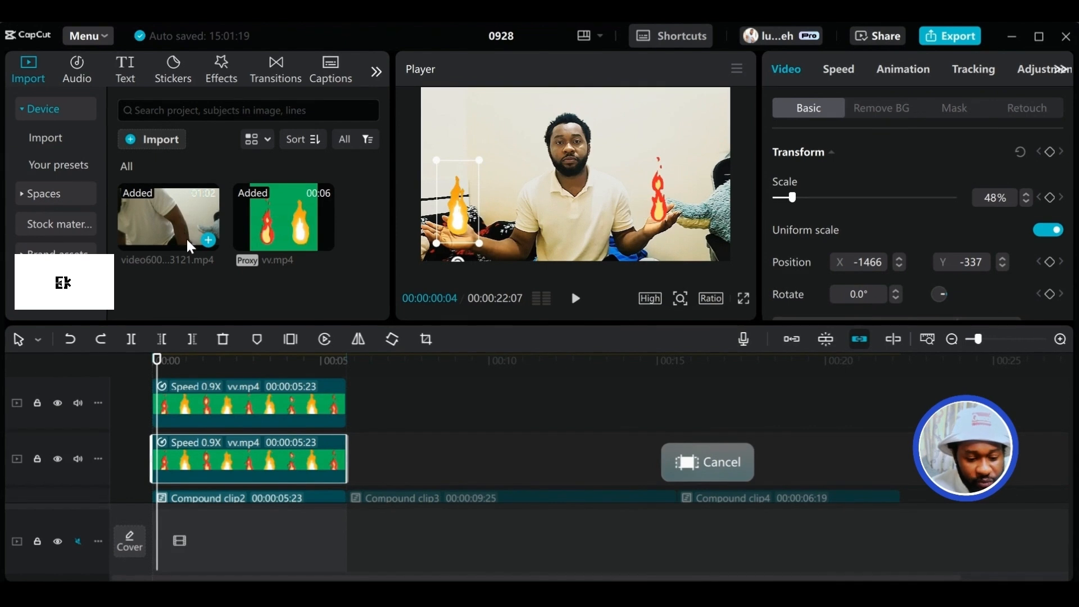
{"action": "scroll", "coordinate": [304, 477], "scroll_direction": "down", "scroll_amount": 2}
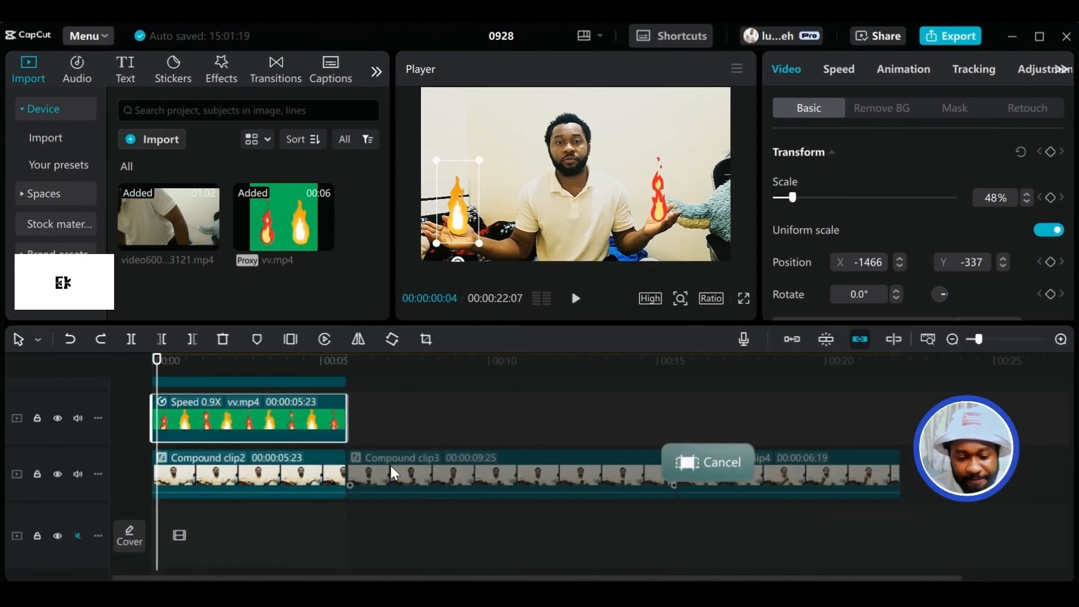
{"action": "scroll", "coordinate": [288, 423], "scroll_direction": "up", "scroll_amount": 1}
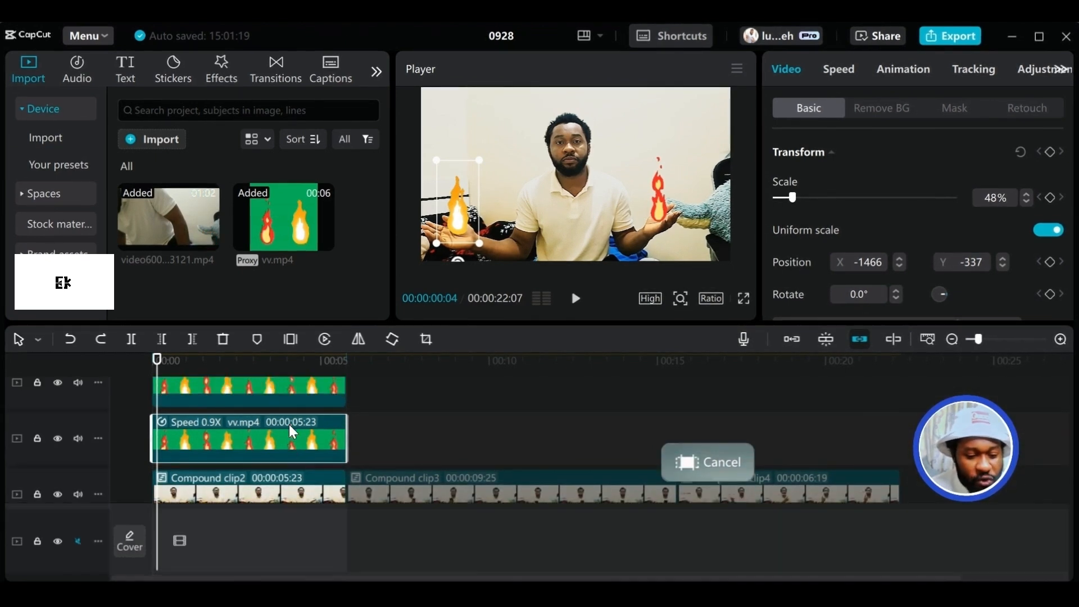
{"action": "scroll", "coordinate": [281, 417], "scroll_direction": "up", "scroll_amount": 1}
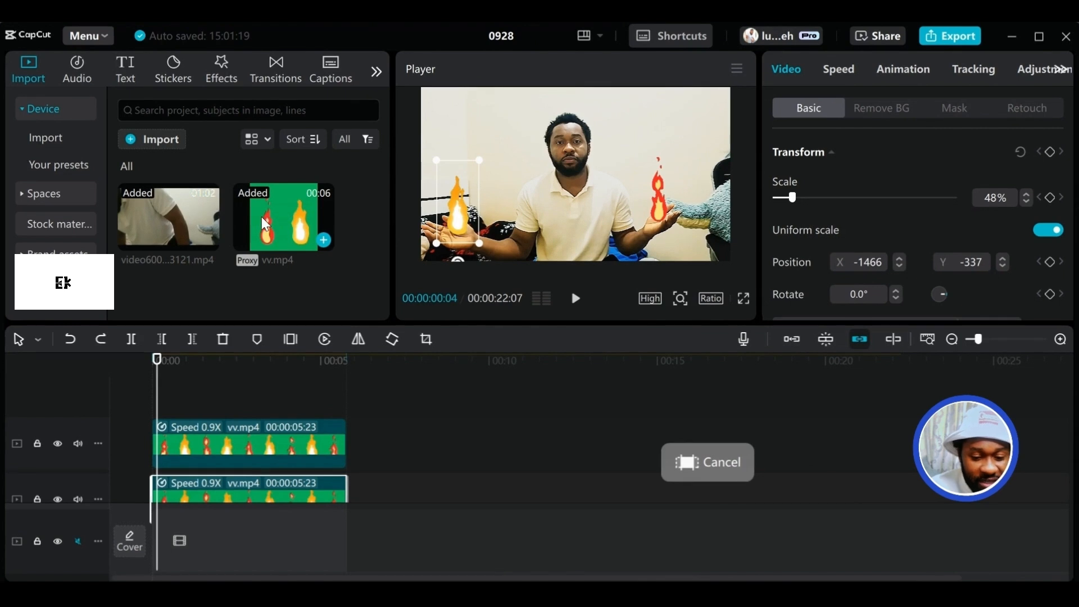
Position the orange flame of the lower fire clip at X -1519, Y -326 over the hand at 00:00:00:00.
{"action": "left_click", "coordinate": [261, 431]}
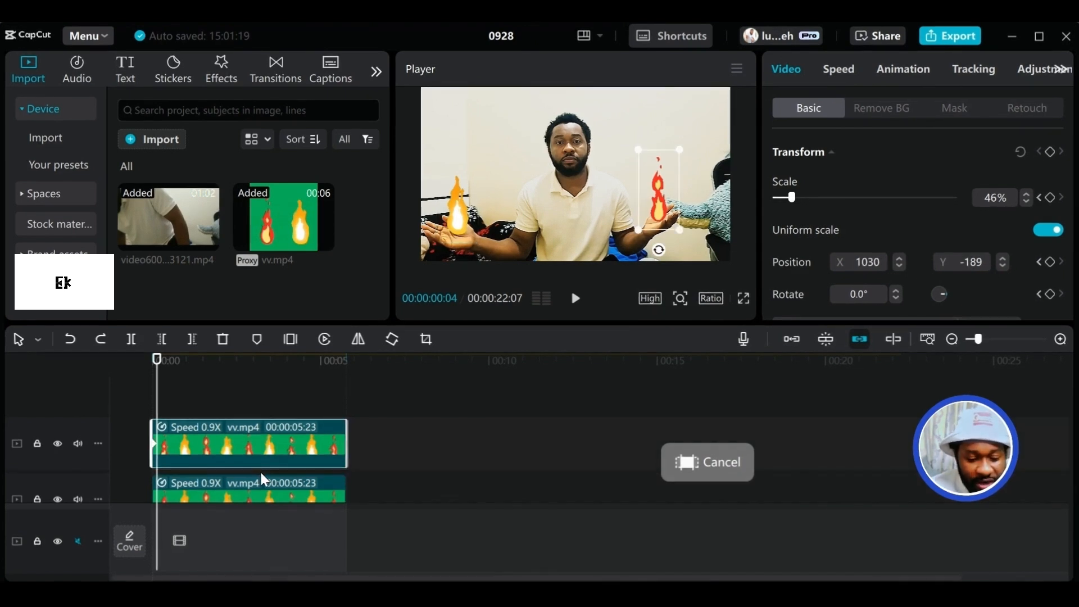
{"action": "left_click", "coordinate": [261, 479]}
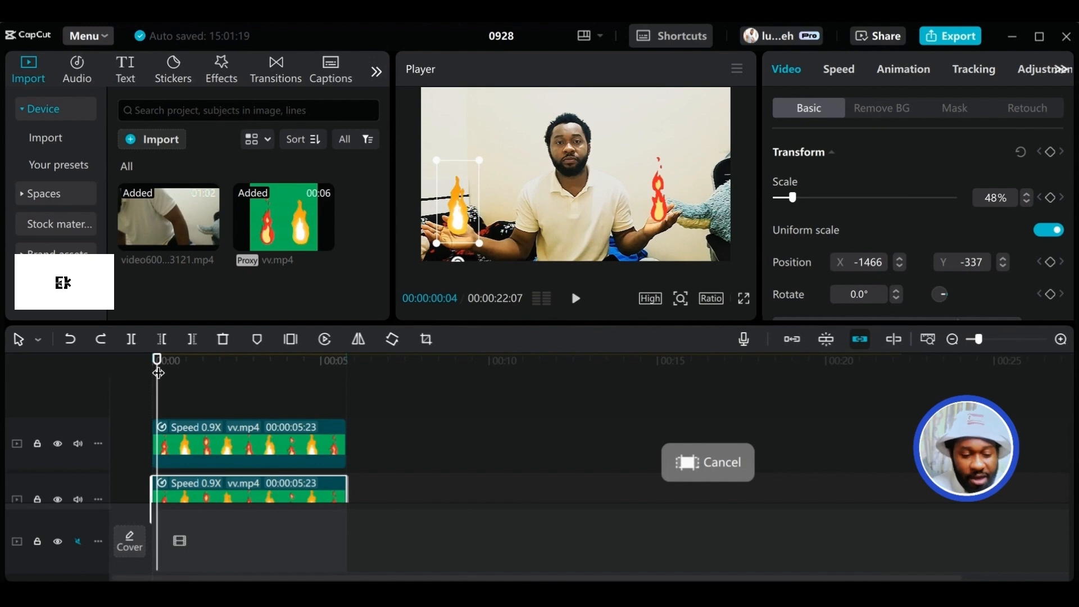
{"action": "left_click_drag", "start_coordinate": [158, 373], "coordinate": [151, 397]}
{"action": "scroll", "coordinate": [158, 406], "scroll_direction": "down", "scroll_amount": 1}
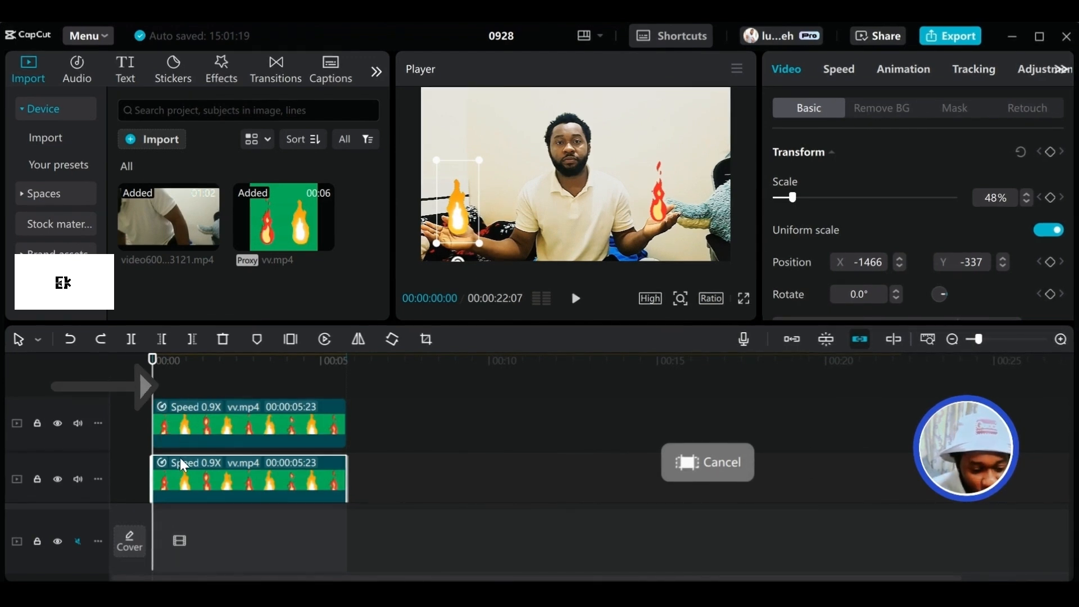
{"action": "scroll", "coordinate": [186, 424], "scroll_direction": "down", "scroll_amount": 3}
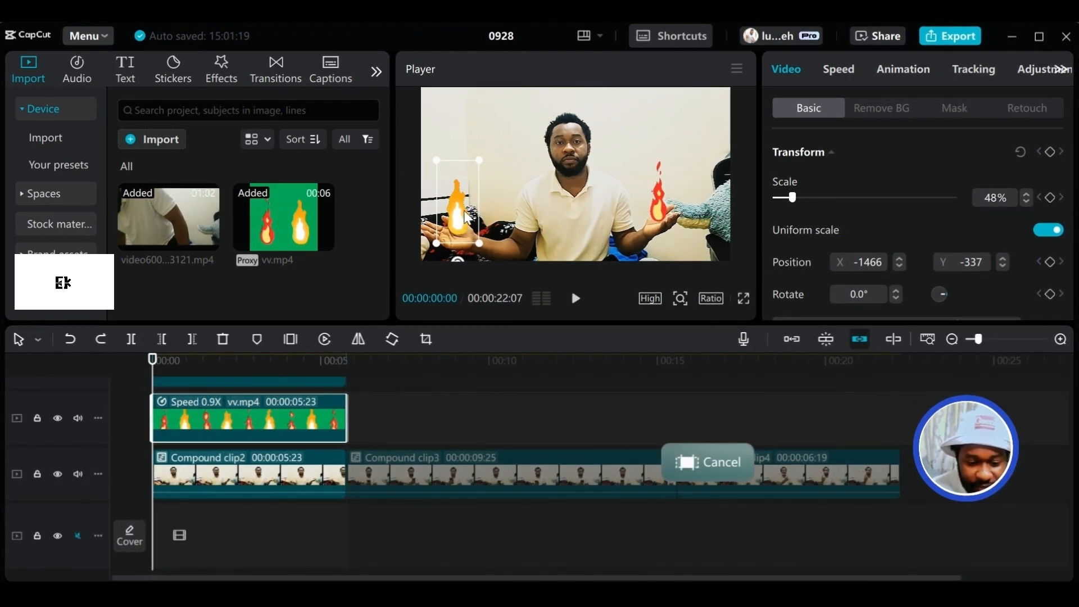
{"action": "mouse_move", "coordinate": [464, 211]}
{"action": "left_mouse_down"}
{"action": "mouse_move", "coordinate": [462, 200]}
{"action": "mouse_move", "coordinate": [461, 213]}
{"action": "left_mouse_up"}
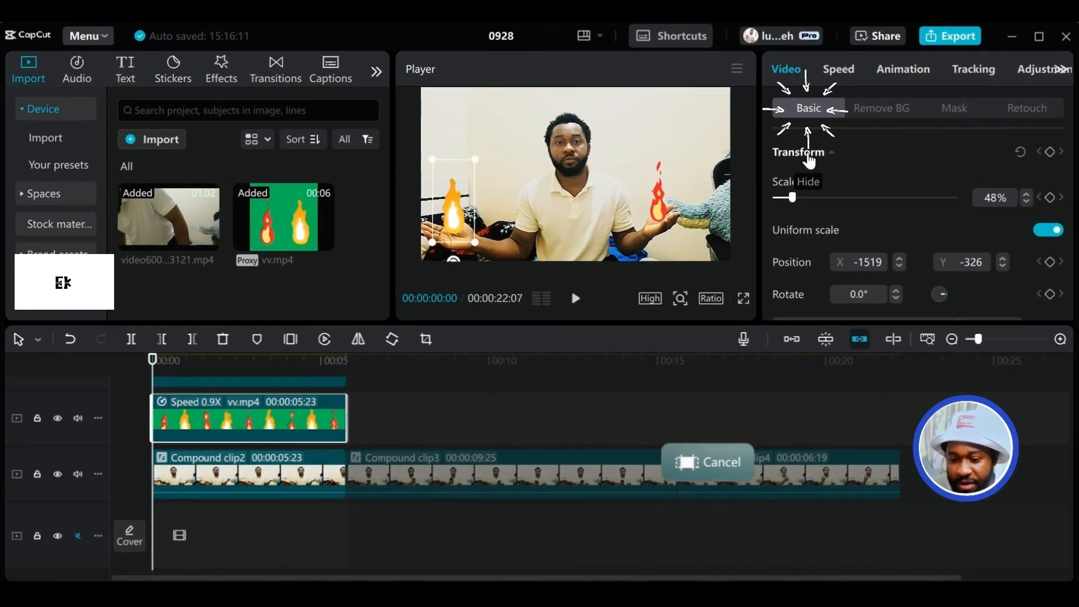
Add a Transform keyframe to the lower fire clip at the start of the timeline.
{"action": "left_click", "coordinate": [1049, 150]}
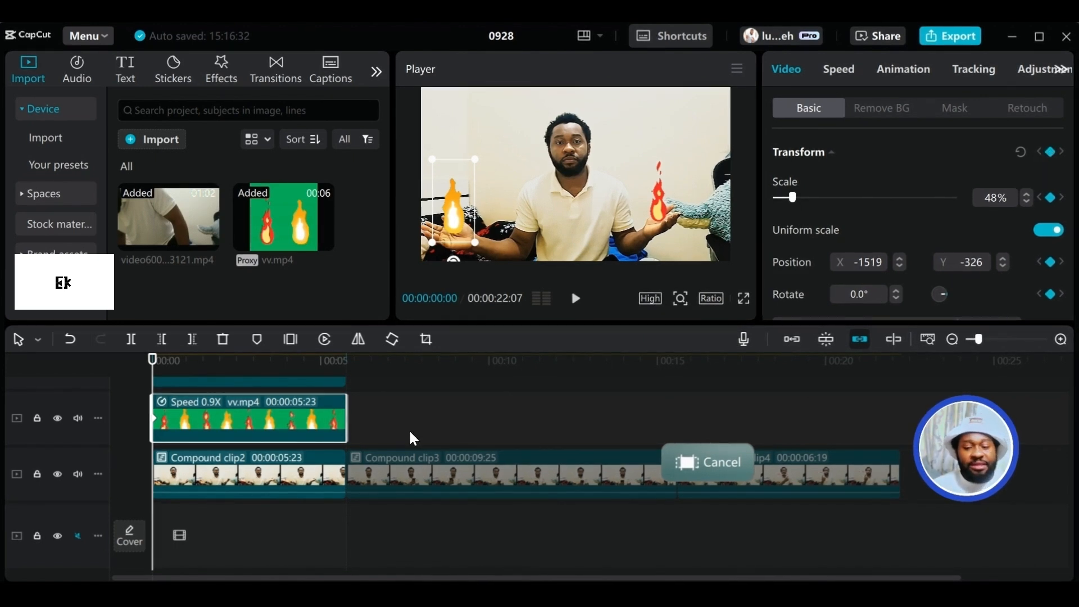
{"action": "left_click", "coordinate": [1051, 152]}
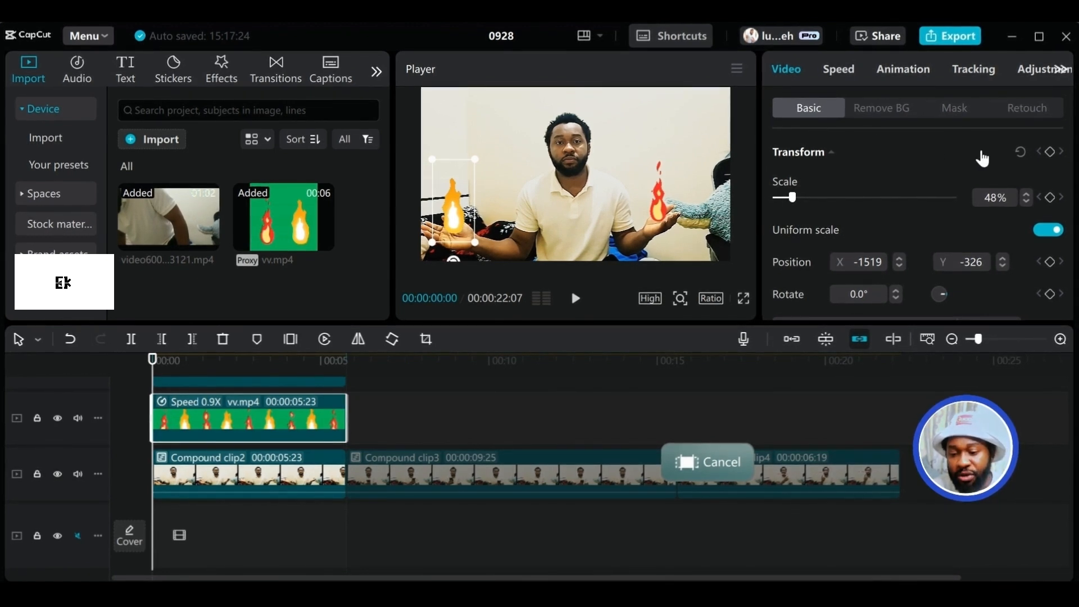
{"action": "left_click", "coordinate": [1051, 152]}
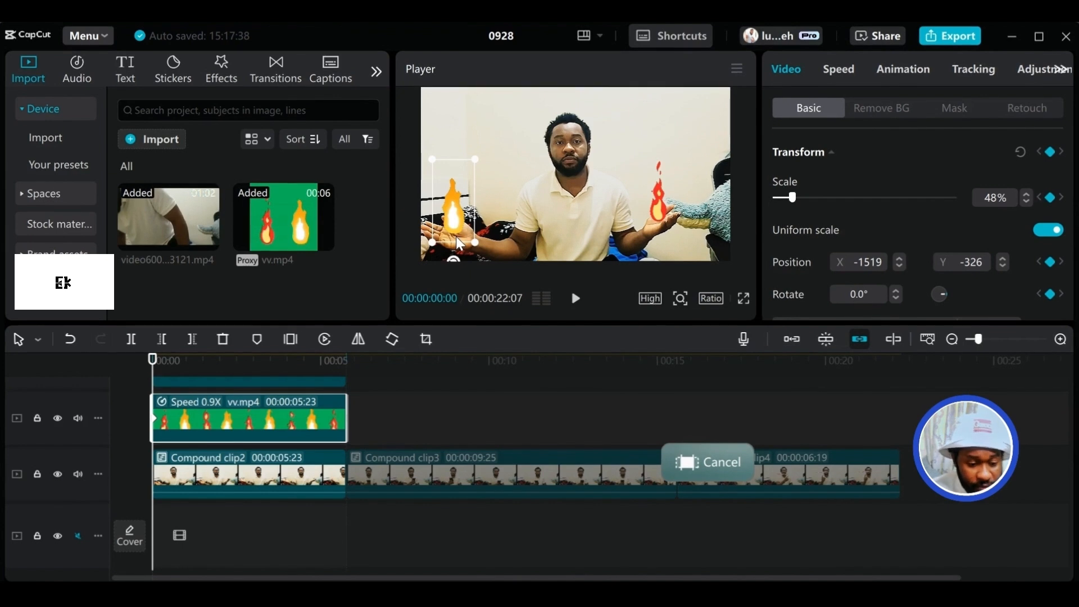
Keyframe the orange flame's position to follow the hand, including X -1529, Y -263 at frame 5 and X -1361, Y -221 at 00:00:01:01.
{"action": "left_click_drag", "start_coordinate": [152, 367], "coordinate": [159, 367]}
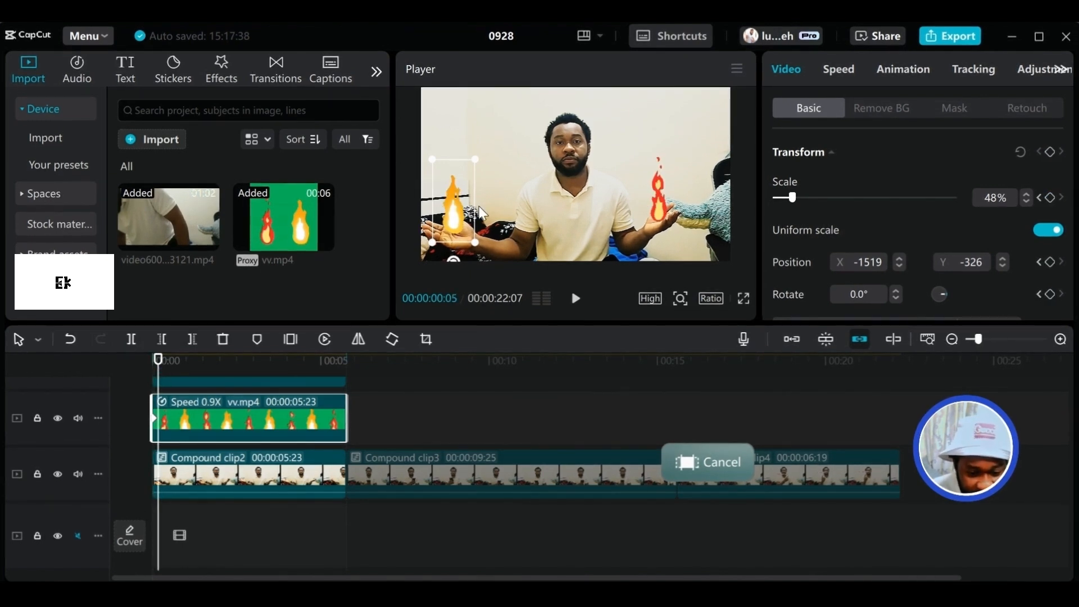
{"action": "left_click_drag", "start_coordinate": [454, 216], "coordinate": [452, 210]}
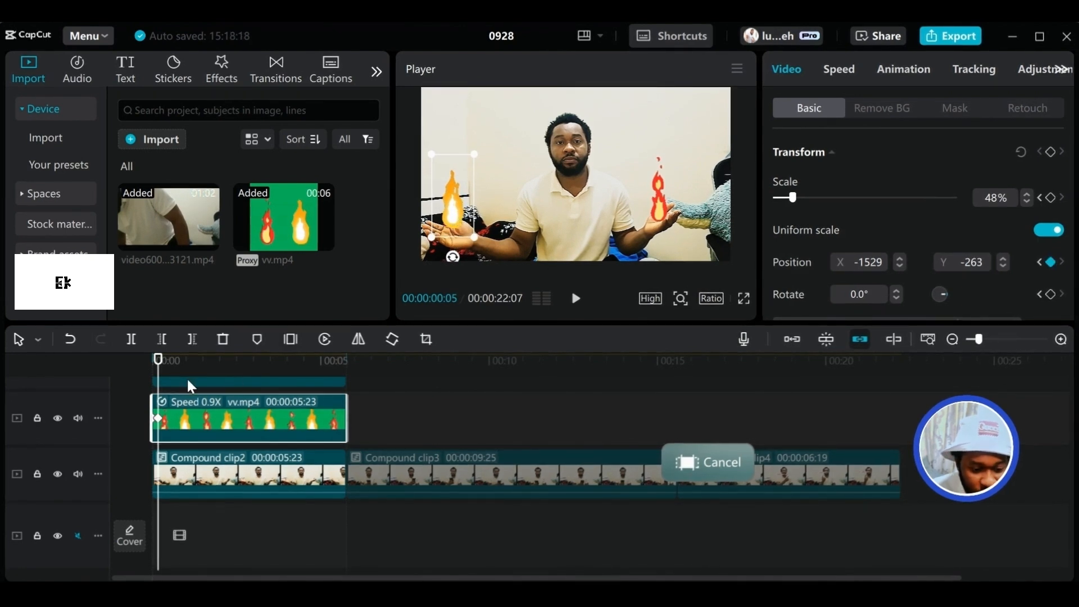
{"action": "left_click_drag", "start_coordinate": [158, 367], "coordinate": [174, 368]}
{"action": "left_click_drag", "start_coordinate": [448, 215], "coordinate": [456, 214]}
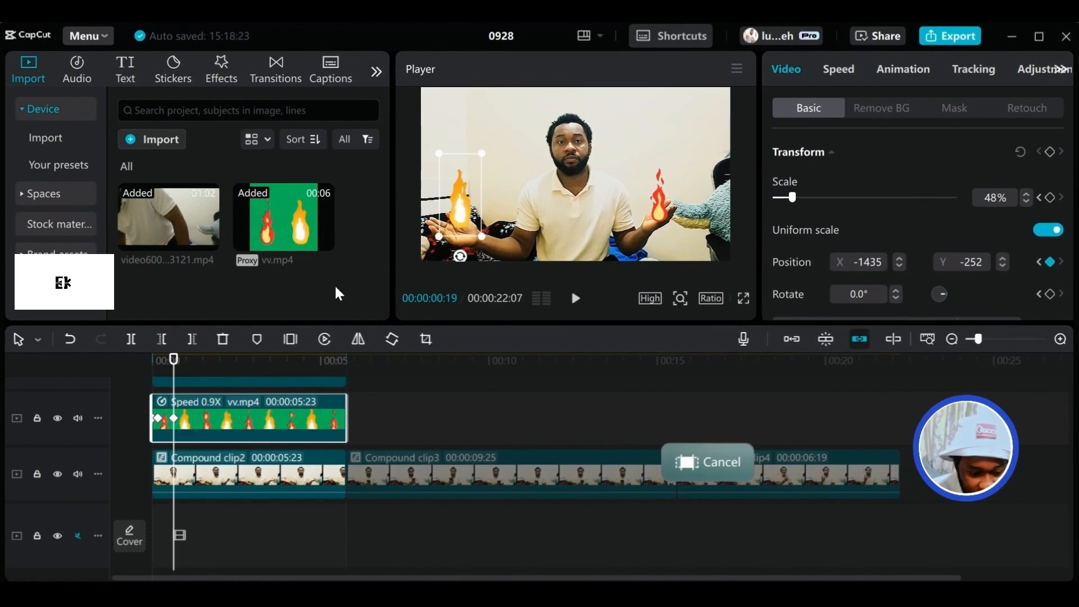
{"action": "left_click_drag", "start_coordinate": [174, 367], "coordinate": [177, 368]}
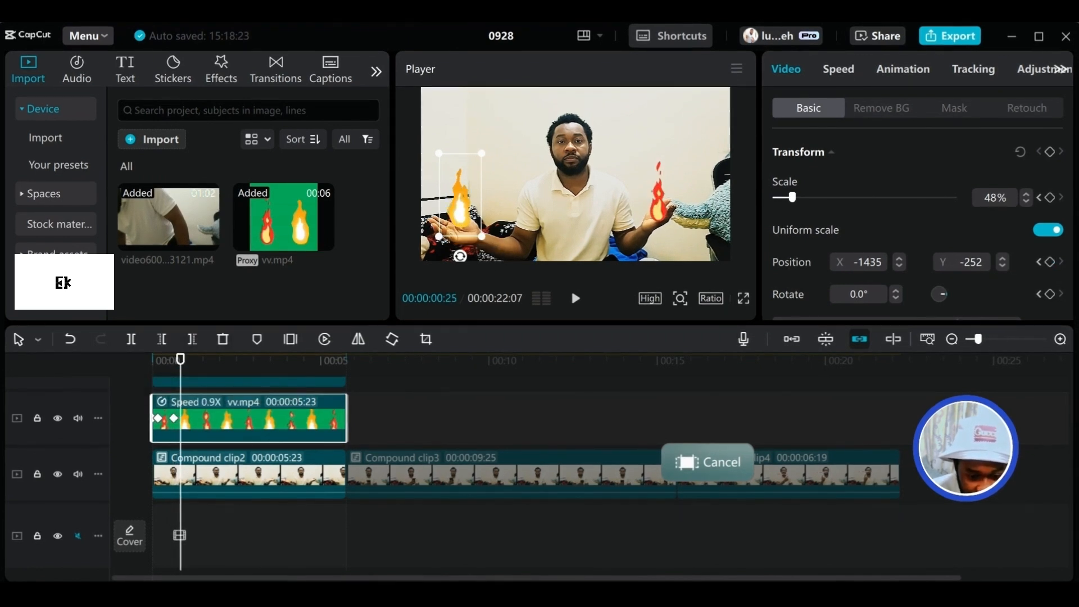
{"action": "left_click_drag", "start_coordinate": [464, 217], "coordinate": [463, 214]}
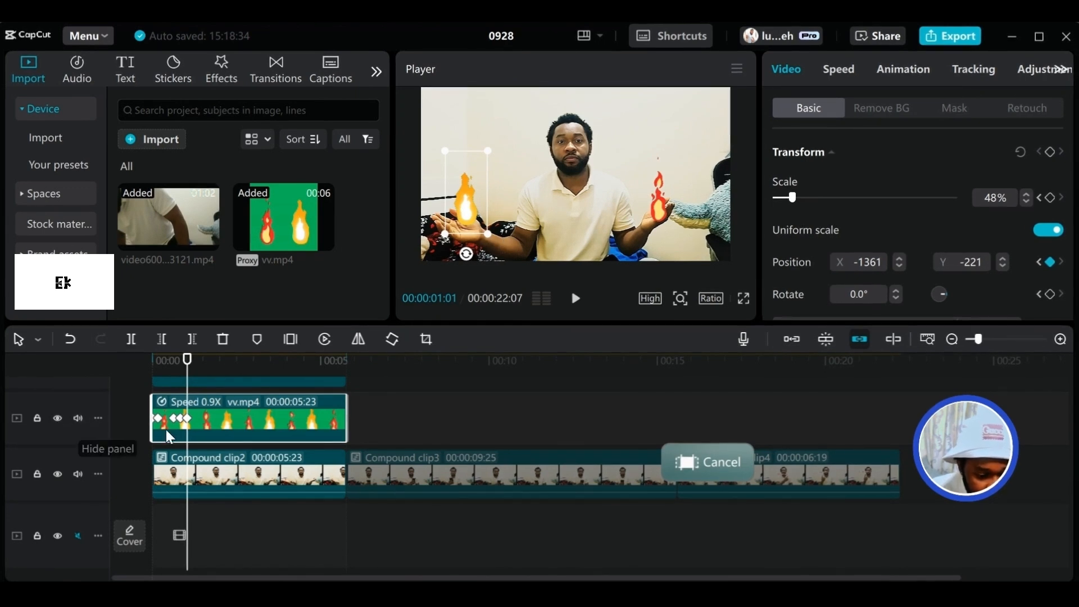
Hide the upper fire track and continue the orange flame's position keyframes along the hand, reaching X -1193, Y -147 at 00:00:01:19.
{"action": "scroll", "coordinate": [68, 430], "scroll_direction": "up", "scroll_amount": 1}
{"action": "left_click", "coordinate": [58, 404]}
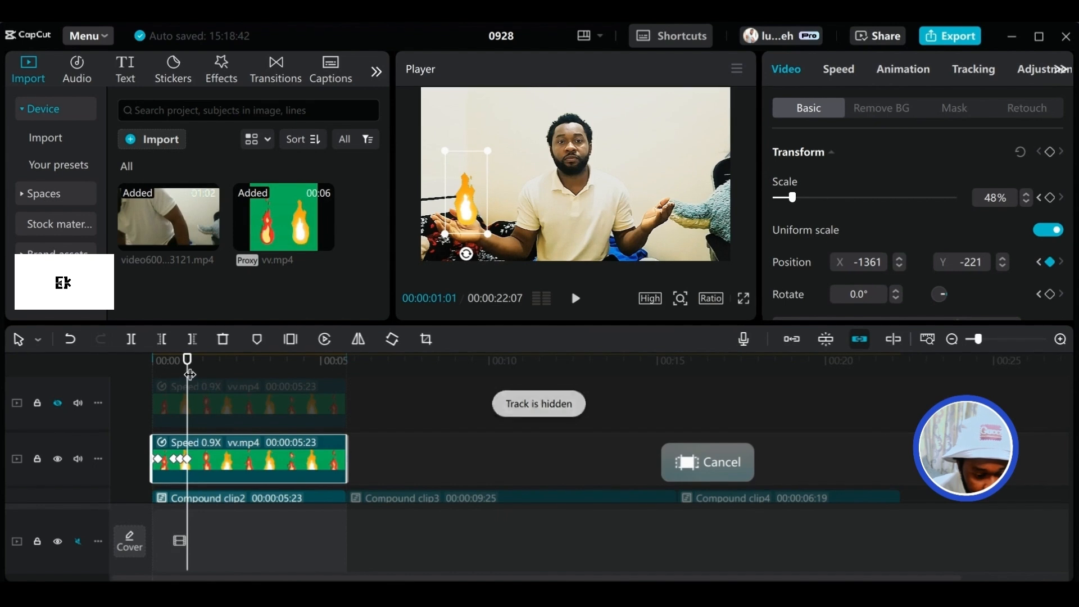
{"action": "left_click_drag", "start_coordinate": [187, 374], "coordinate": [196, 373]}
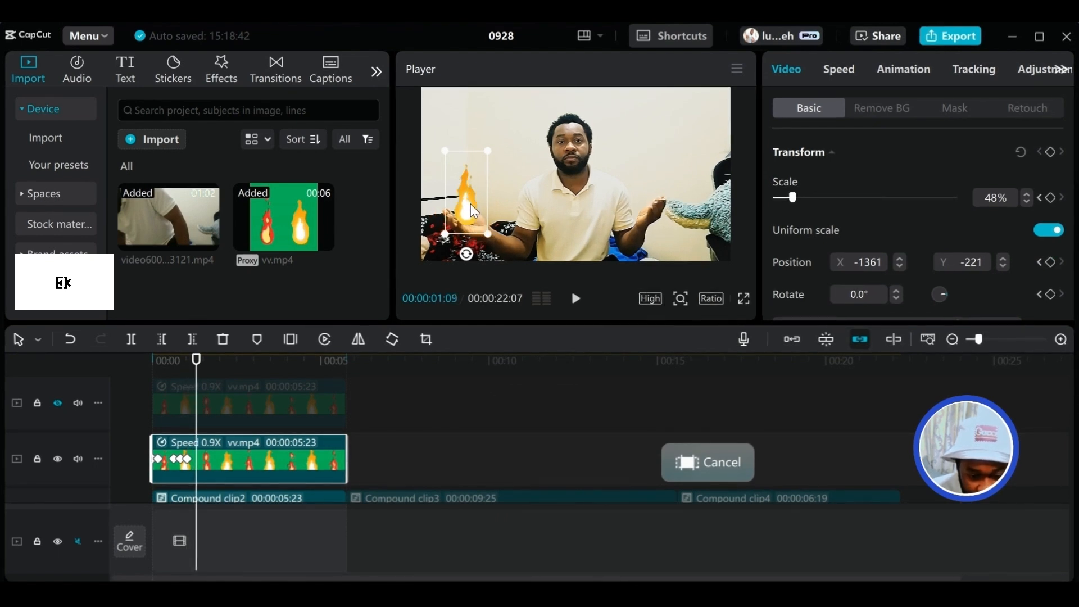
{"action": "left_click_drag", "start_coordinate": [469, 204], "coordinate": [476, 202]}
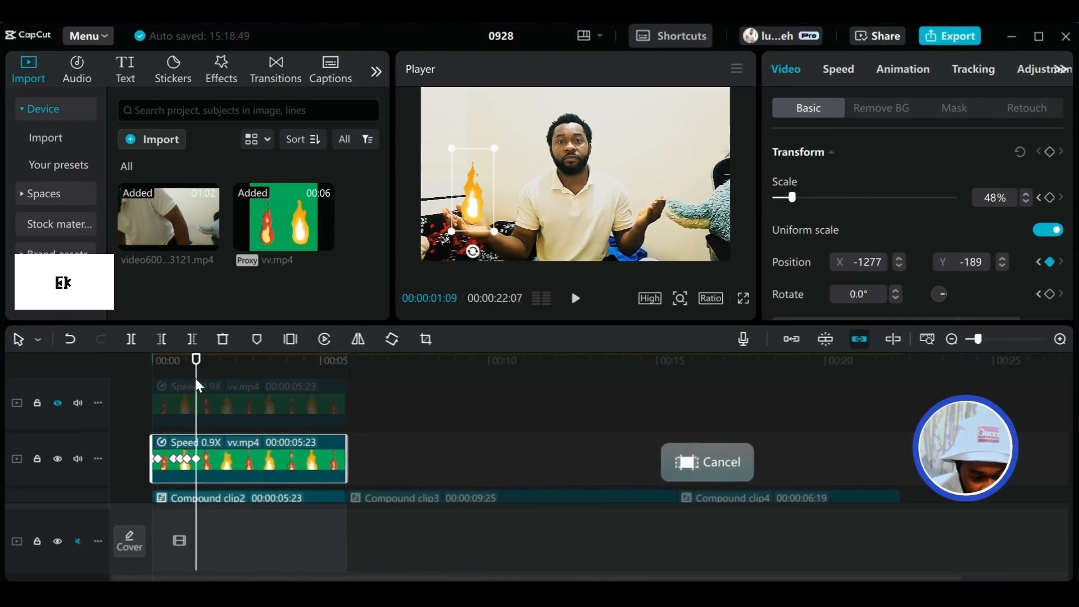
{"action": "left_click_drag", "start_coordinate": [195, 376], "coordinate": [203, 396]}
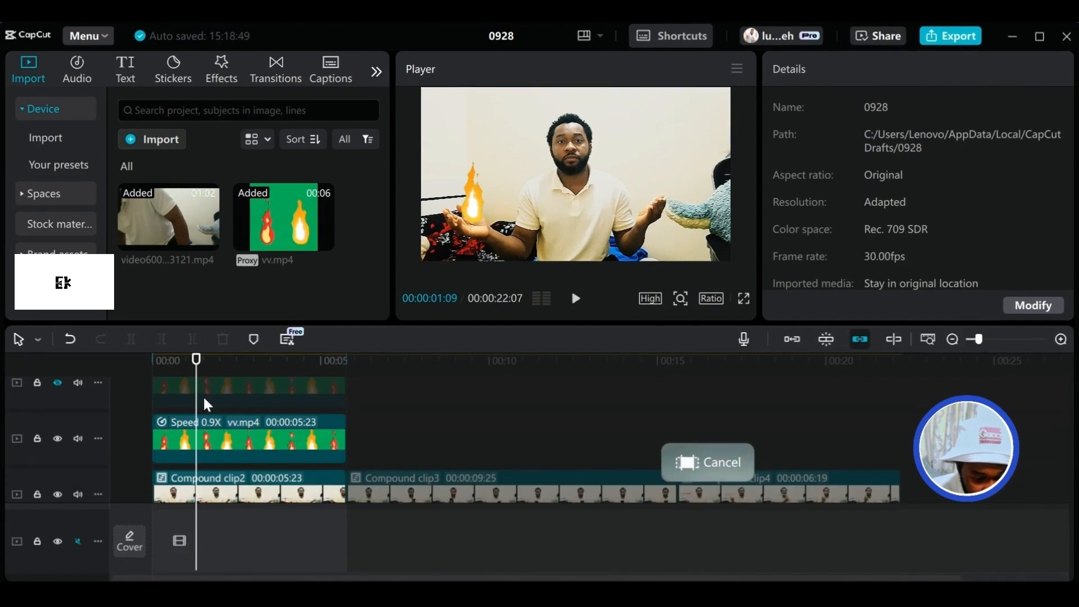
{"action": "left_click", "coordinate": [217, 440]}
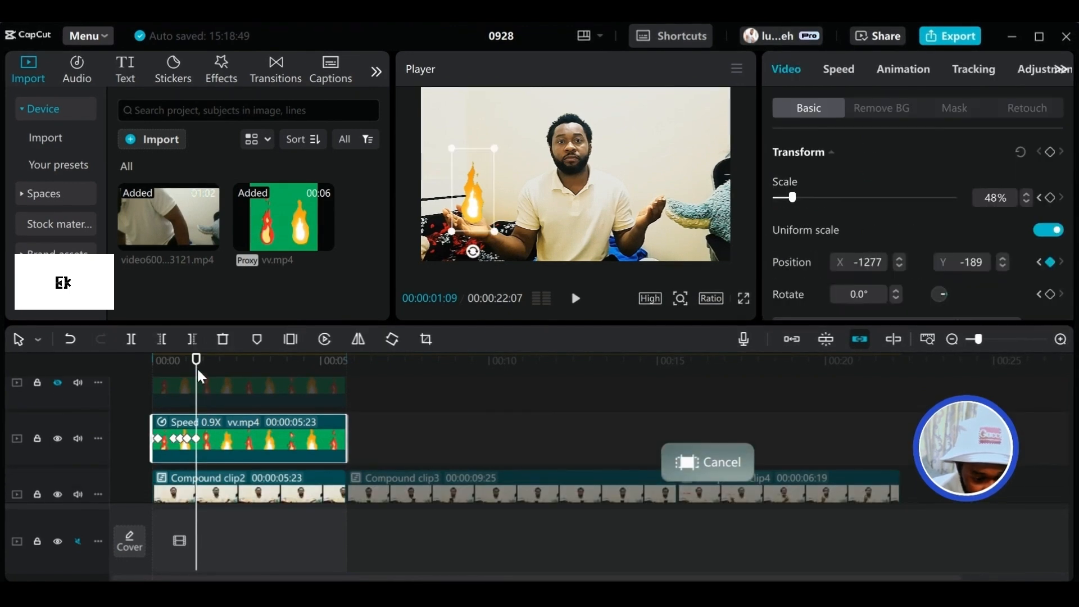
{"action": "left_click_drag", "start_coordinate": [473, 202], "coordinate": [479, 200]}
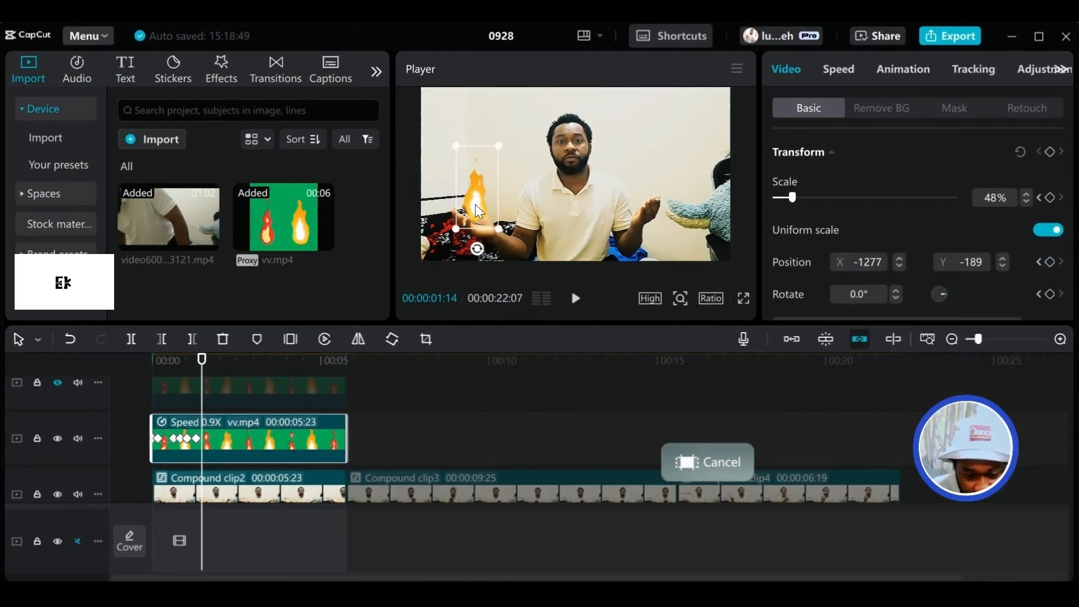
{"action": "left_click_drag", "start_coordinate": [203, 360], "coordinate": [207, 361]}
{"action": "left_click_drag", "start_coordinate": [475, 207], "coordinate": [477, 206]}
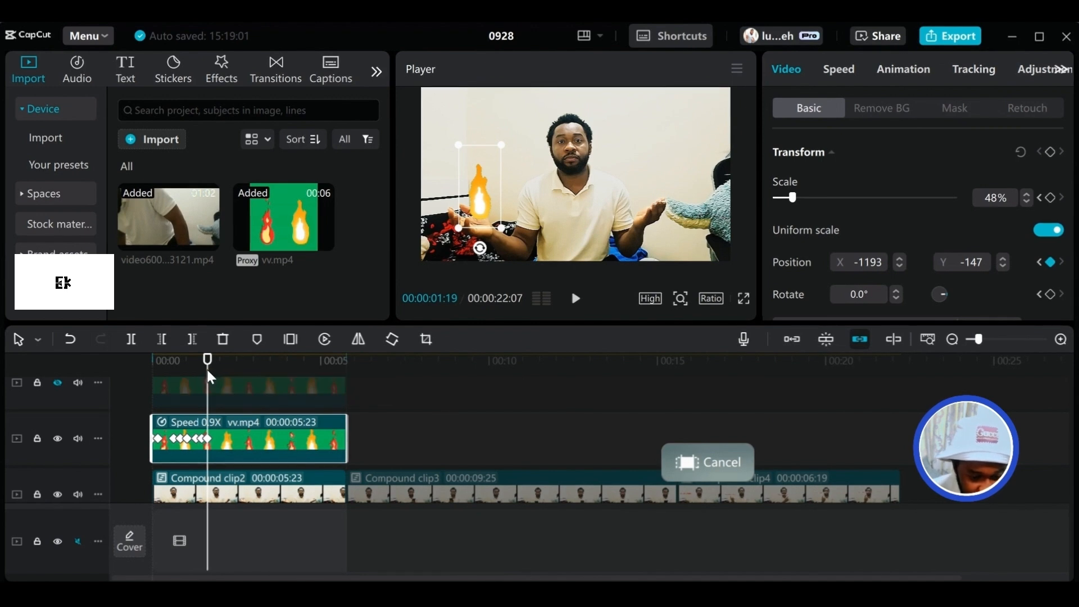
Play the orange flame's motion from the timeline start to check its tracking, and unhide the upper fire track.
{"action": "left_click_drag", "start_coordinate": [207, 367], "coordinate": [153, 365]}
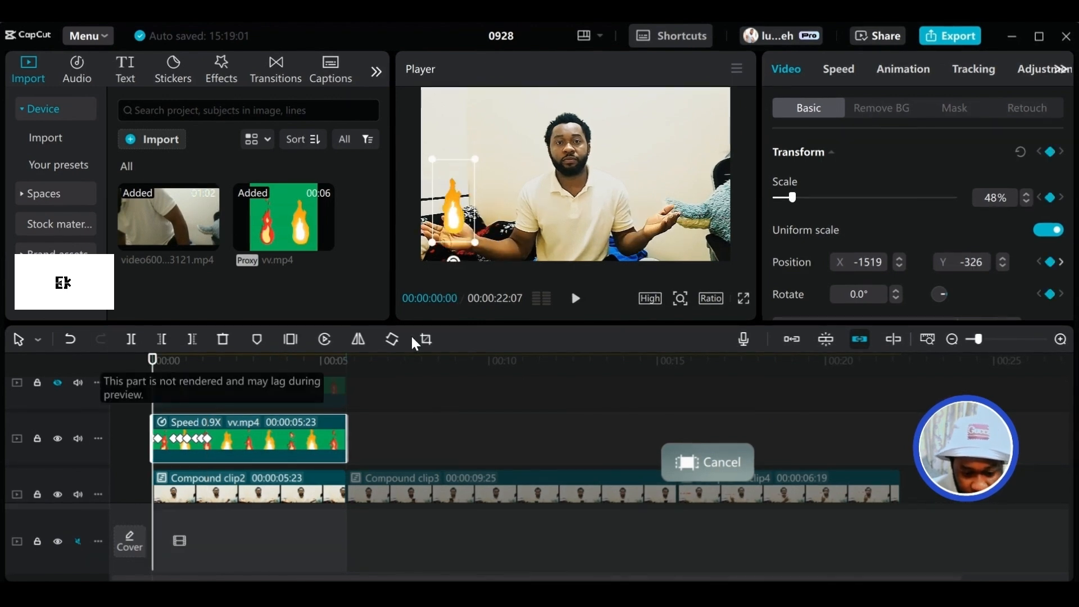
{"action": "left_click", "coordinate": [576, 299]}
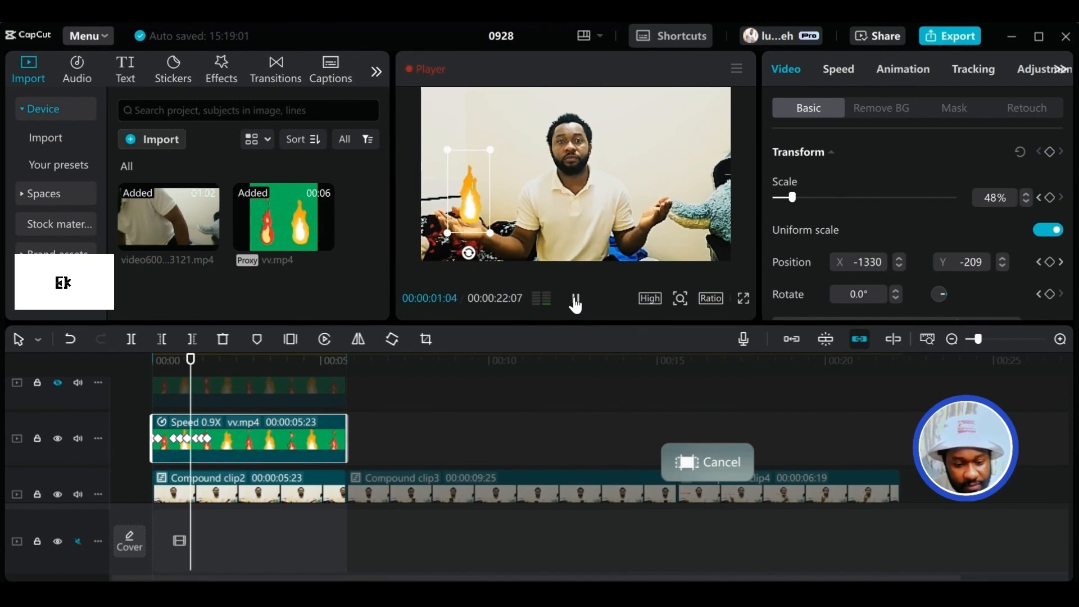
{"action": "left_click", "coordinate": [575, 299]}
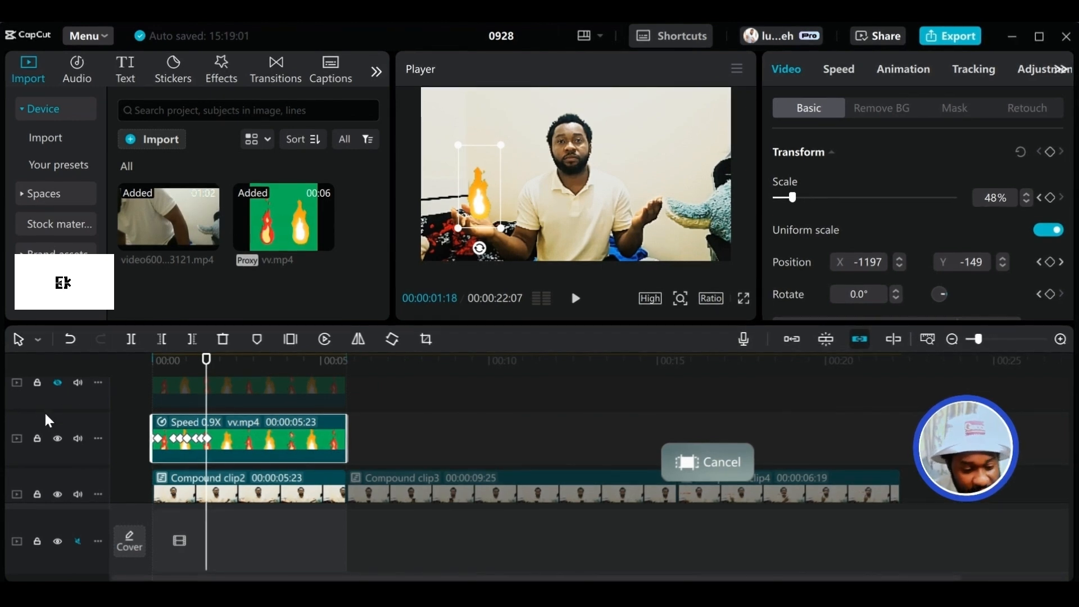
{"action": "left_click", "coordinate": [58, 382]}
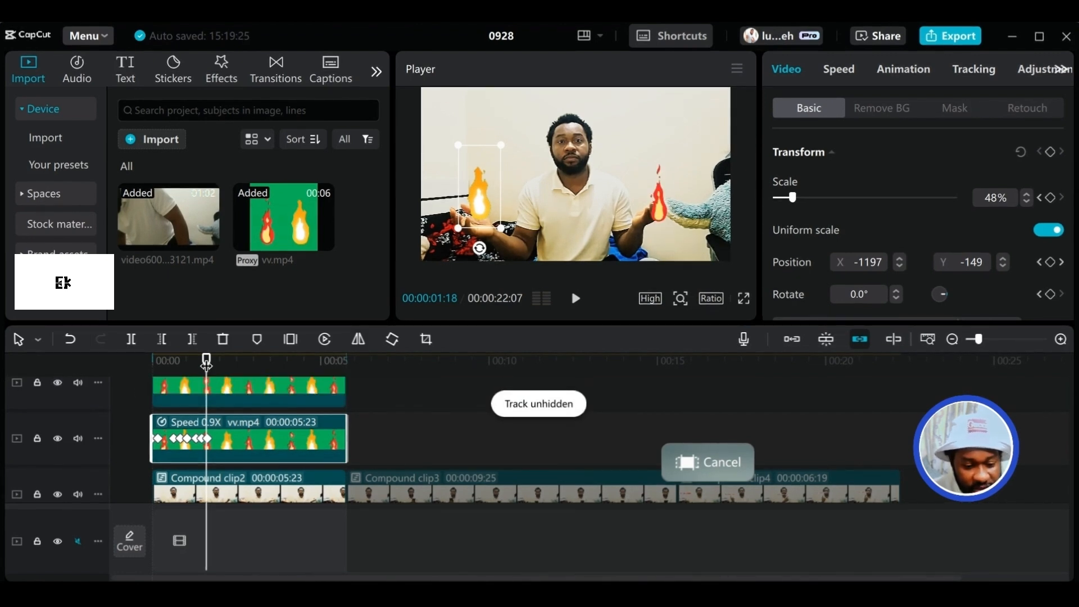
Position the red flame at X 1051, Y -74 at 00:00:00:00 and renew its Transform keyframe there.
{"action": "left_click_drag", "start_coordinate": [207, 360], "coordinate": [152, 359]}
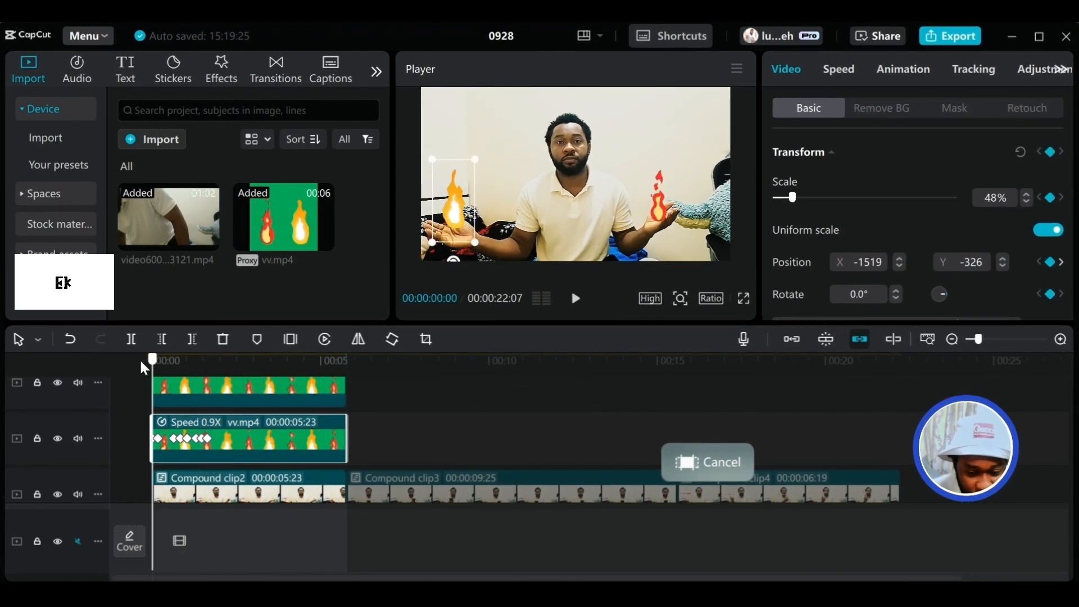
{"action": "left_click", "coordinate": [659, 206]}
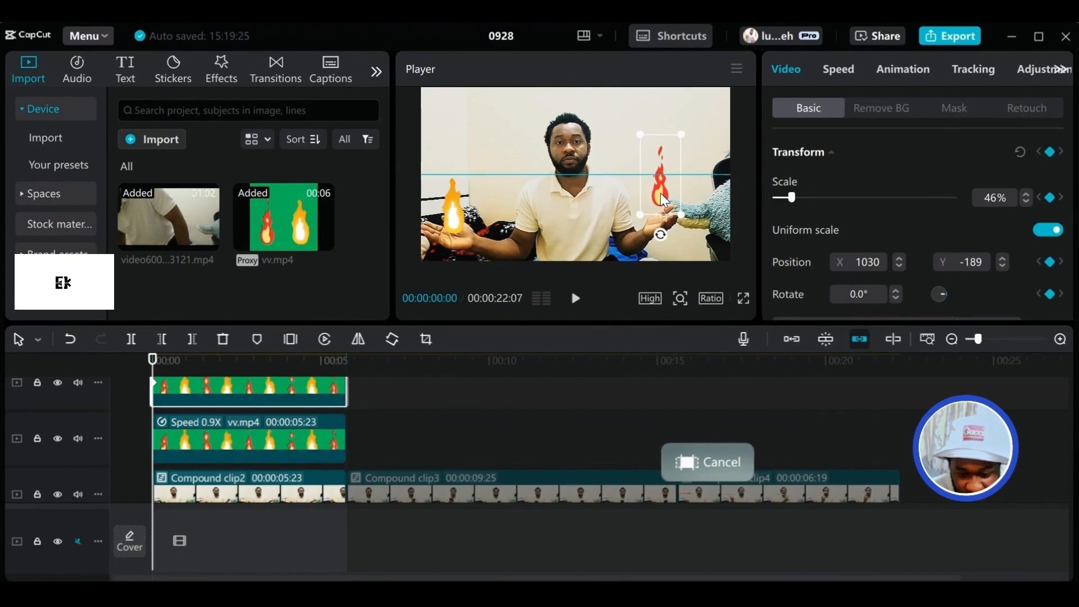
{"action": "left_click_drag", "start_coordinate": [664, 207], "coordinate": [664, 204]}
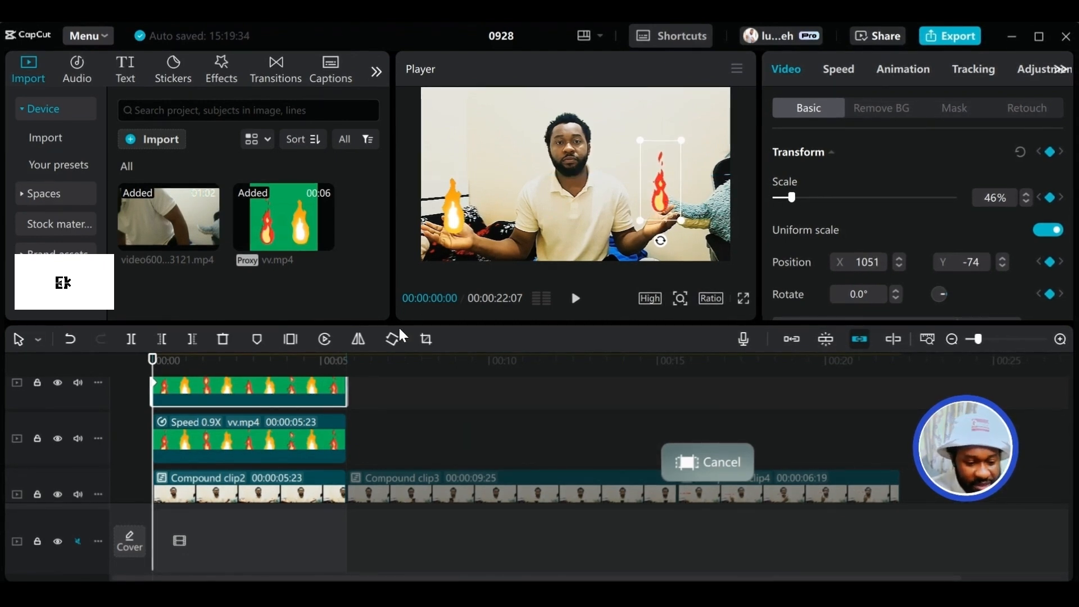
{"action": "scroll", "coordinate": [275, 414], "scroll_direction": "up", "scroll_amount": 1}
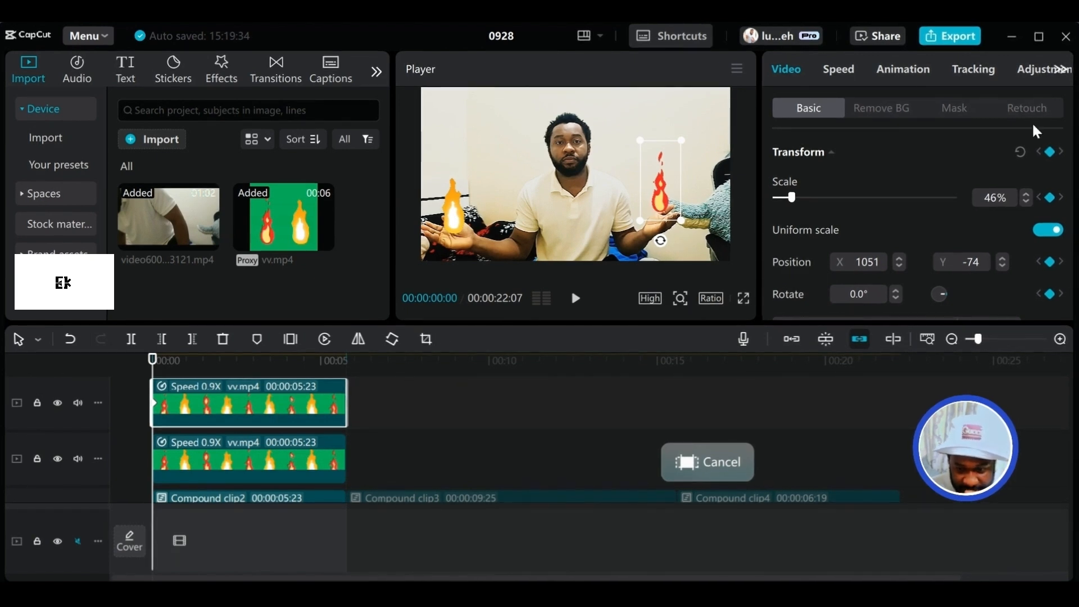
{"action": "left_click", "coordinate": [1049, 151]}
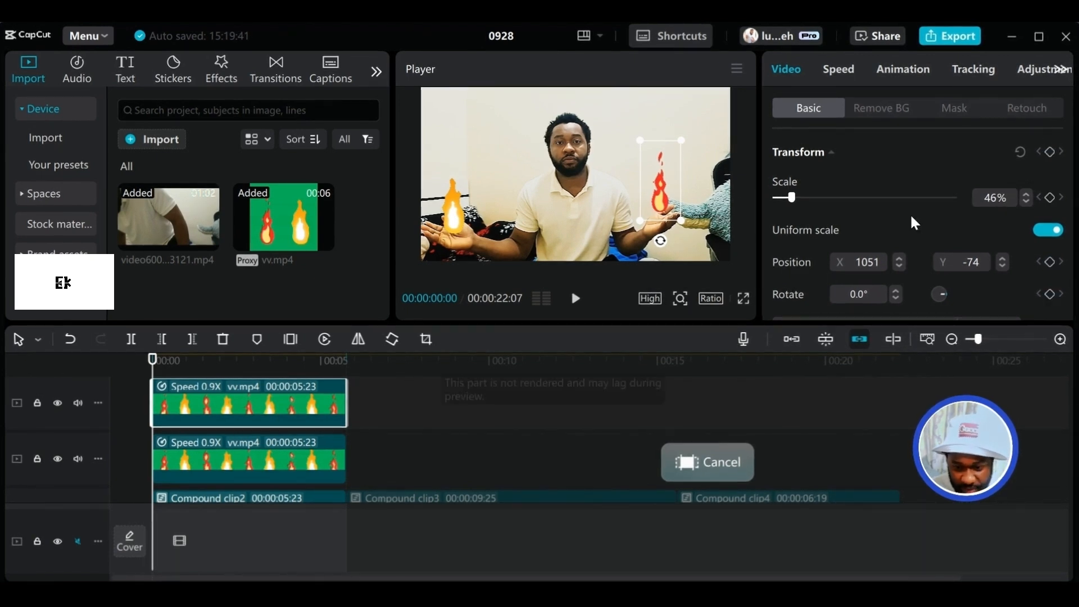
{"action": "left_click", "coordinate": [1049, 151]}
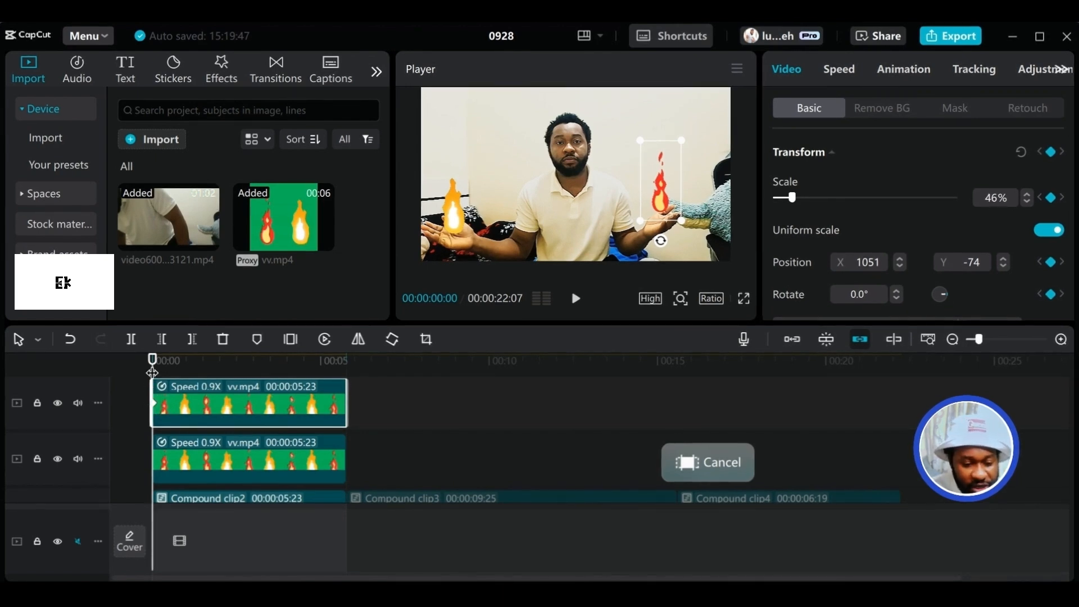
Keyframe the red flame's position along the hand, including X 999, Y -105 at frame 12 and X 925, Y -116 at frame 17.
{"action": "left_click_drag", "start_coordinate": [153, 364], "coordinate": [160, 366]}
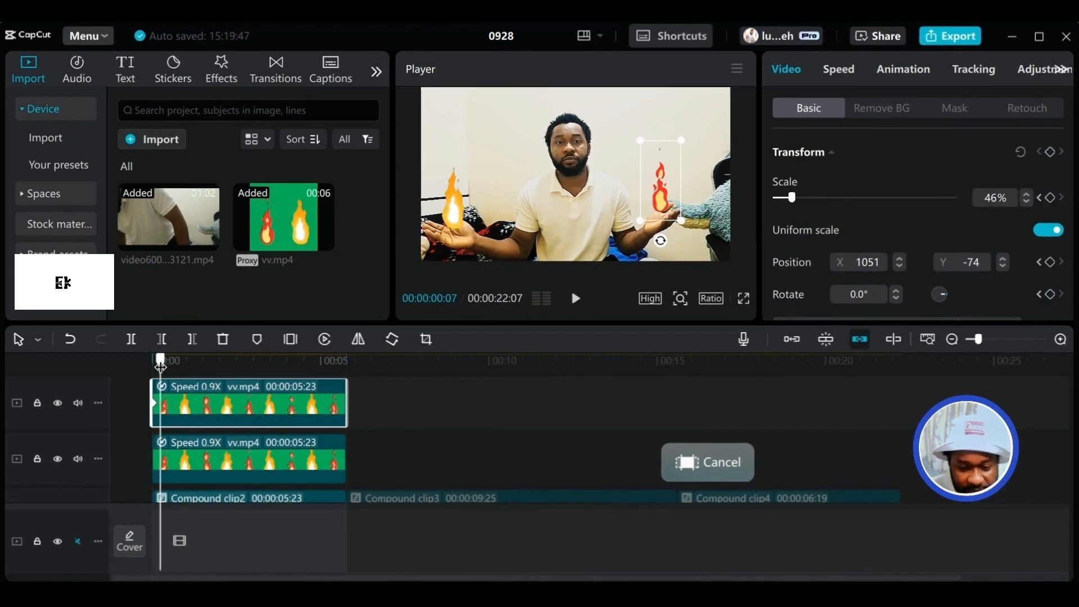
{"action": "left_click", "coordinate": [655, 191]}
{"action": "left_click_drag", "start_coordinate": [161, 363], "coordinate": [167, 364]}
{"action": "left_click_drag", "start_coordinate": [644, 190], "coordinate": [648, 195]}
{"action": "left_click_drag", "start_coordinate": [167, 368], "coordinate": [173, 371]}
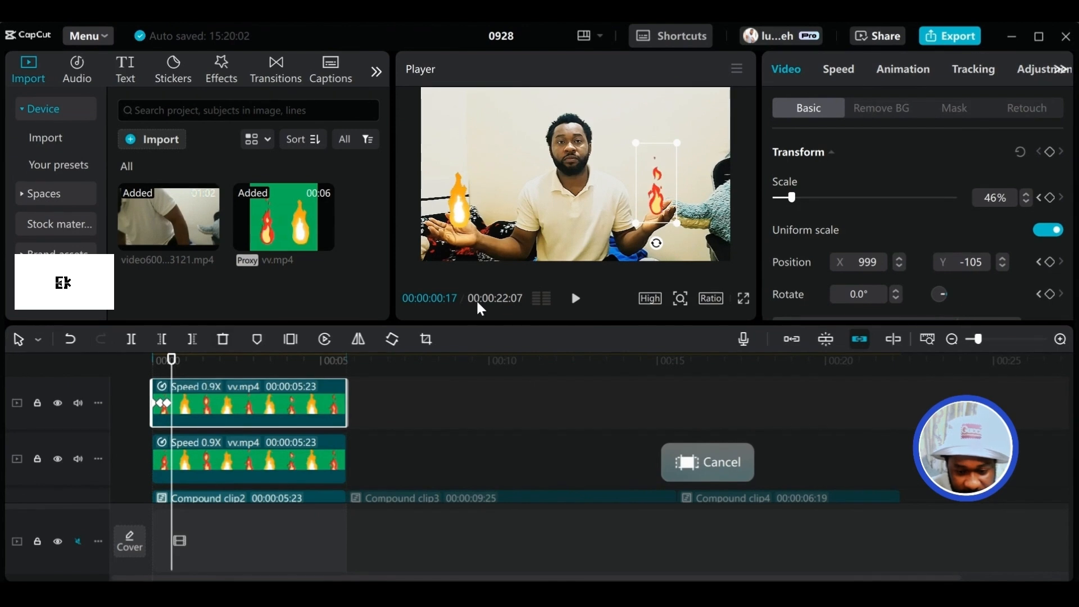
{"action": "left_click_drag", "start_coordinate": [651, 204], "coordinate": [644, 206]}
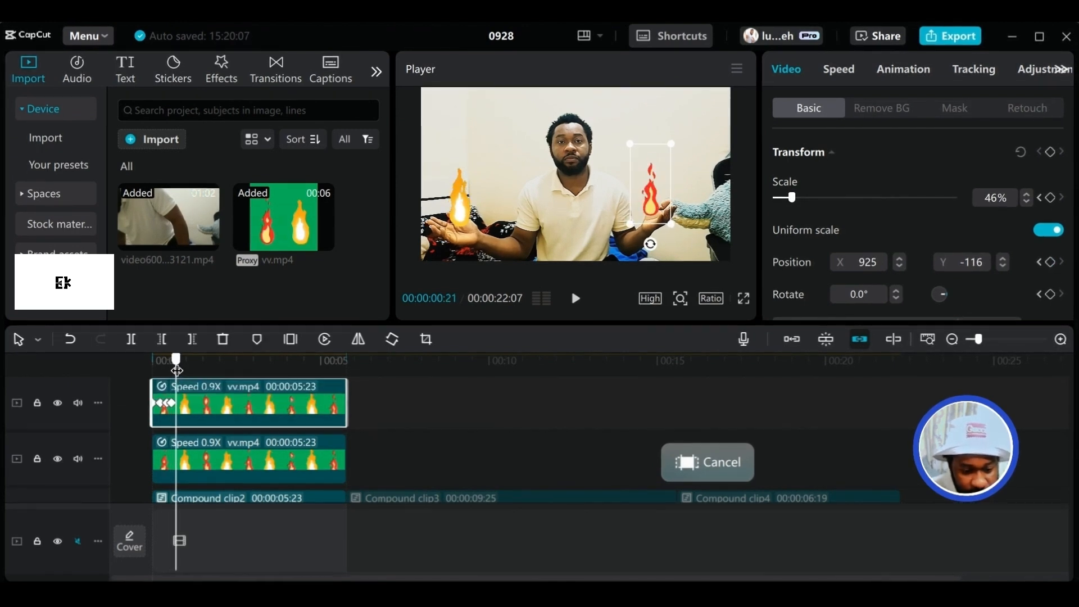
Continue the red flame's position keyframes: X 967, Y -95 at 00:00:01:02, X 736, Y 0 at 00:00:01:15 and X 967, Y 0 at 00:00:01:24.
{"action": "left_click", "coordinate": [191, 375]}
{"action": "left_click", "coordinate": [200, 433]}
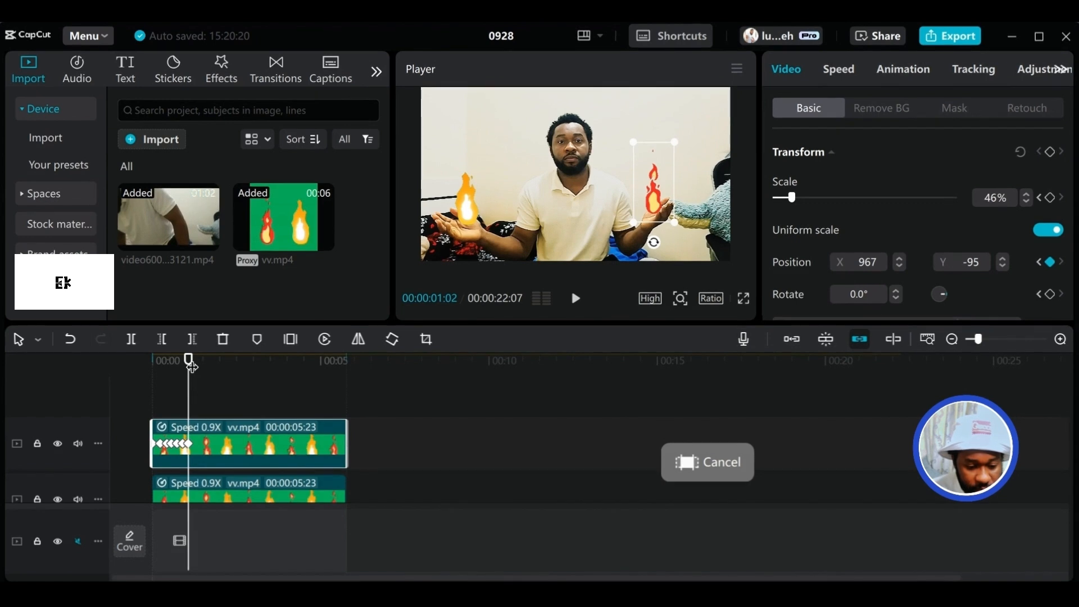
{"action": "left_click_drag", "start_coordinate": [189, 363], "coordinate": [194, 366]}
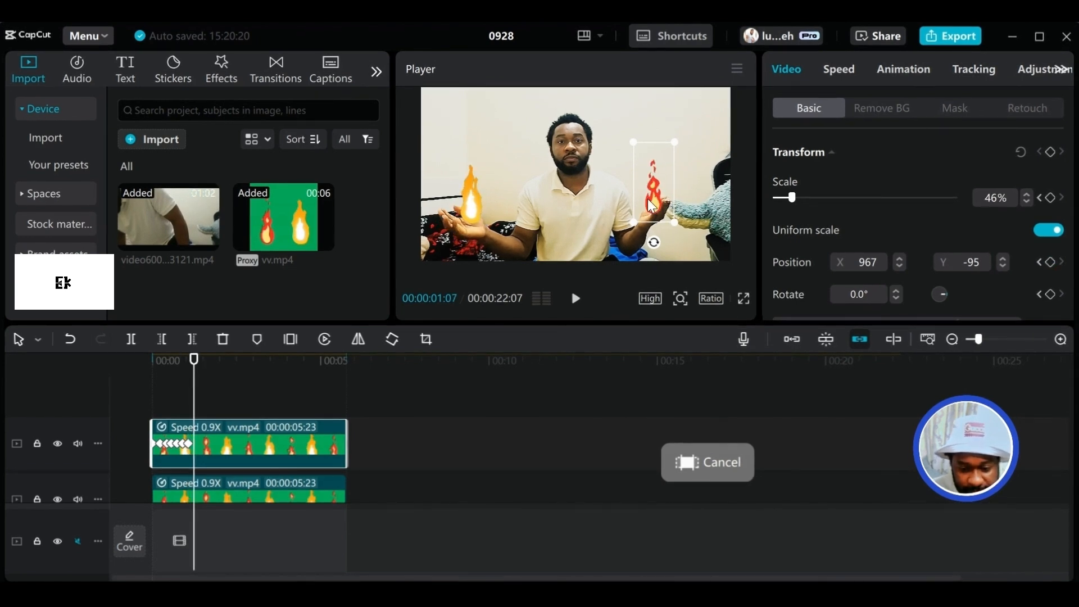
{"action": "left_click_drag", "start_coordinate": [193, 390], "coordinate": [203, 390]}
{"action": "left_click_drag", "start_coordinate": [646, 201], "coordinate": [633, 196]}
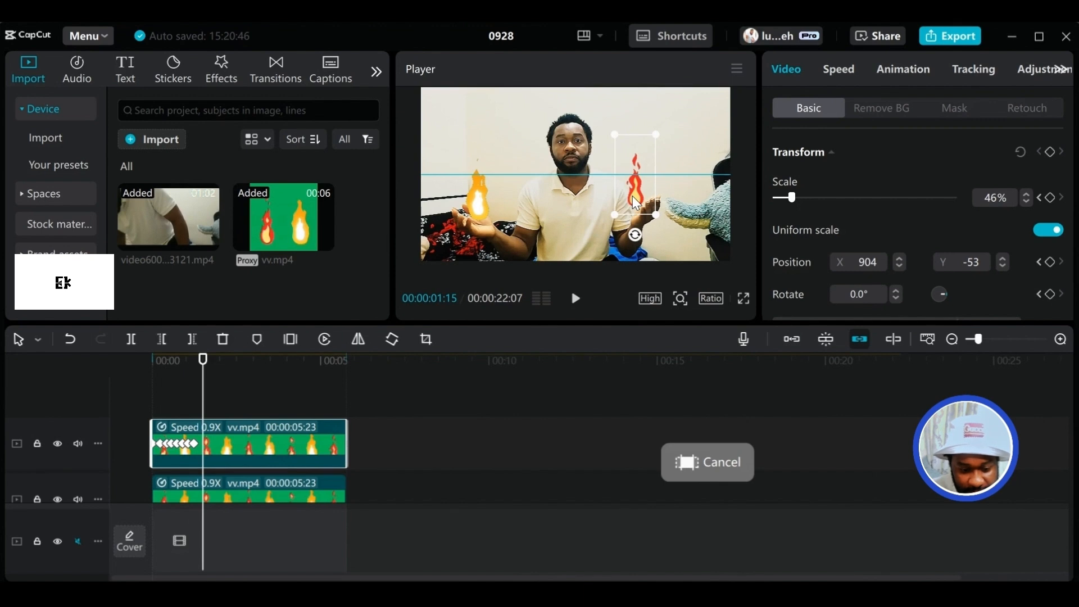
{"action": "left_click_drag", "start_coordinate": [203, 378], "coordinate": [213, 378]}
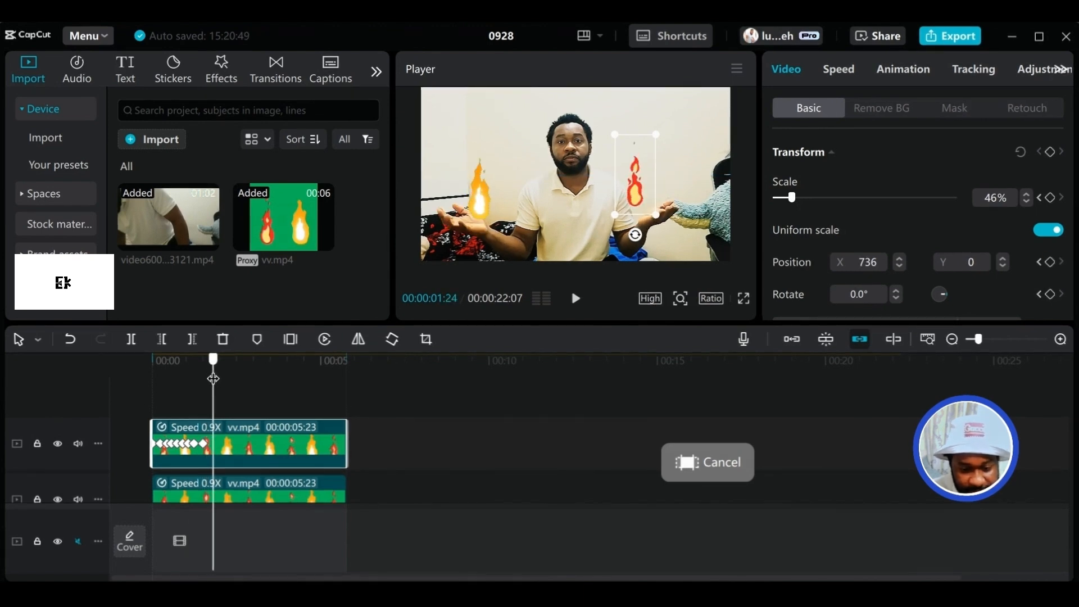
{"action": "left_click_drag", "start_coordinate": [629, 197], "coordinate": [647, 203]}
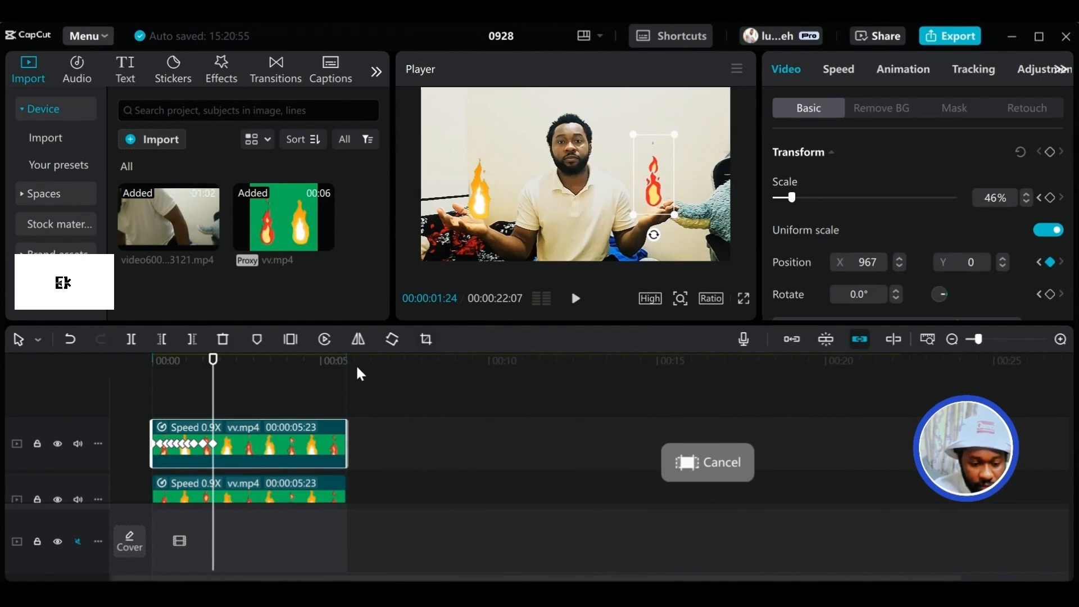
Continue the red flame's position keyframes with the hand up to 00:00:04:12, including X 1020, Y 0 at 00:00:03:29 and X 914, Y 0 at 00:00:04:05.
{"action": "left_click_drag", "start_coordinate": [214, 373], "coordinate": [221, 373]}
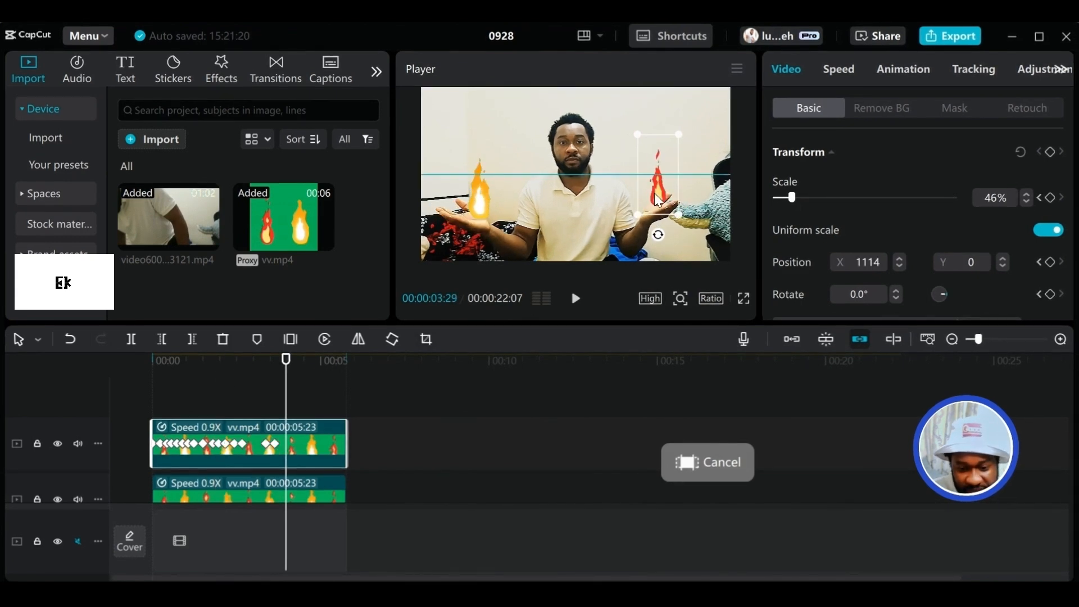
{"action": "left_click_drag", "start_coordinate": [290, 382], "coordinate": [296, 382]}
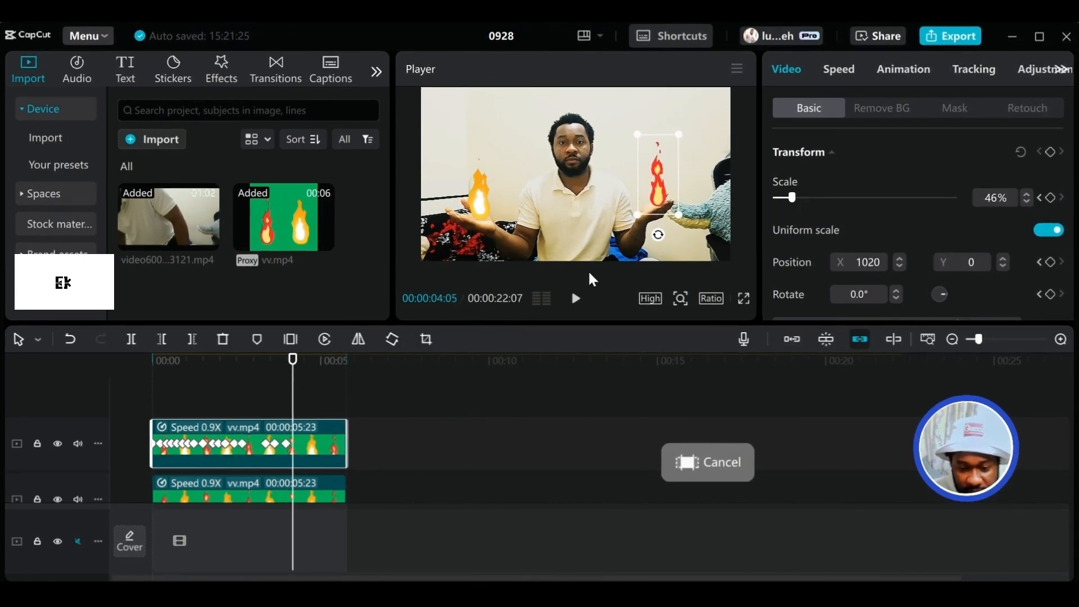
{"action": "left_click_drag", "start_coordinate": [661, 198], "coordinate": [650, 198]}
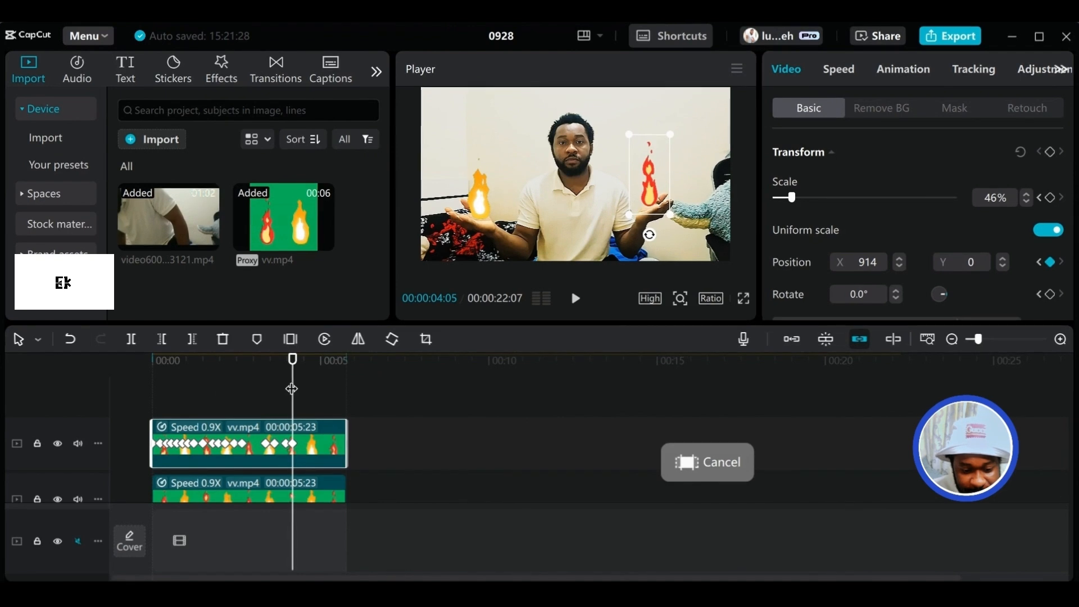
{"action": "left_click_drag", "start_coordinate": [293, 388], "coordinate": [300, 388]}
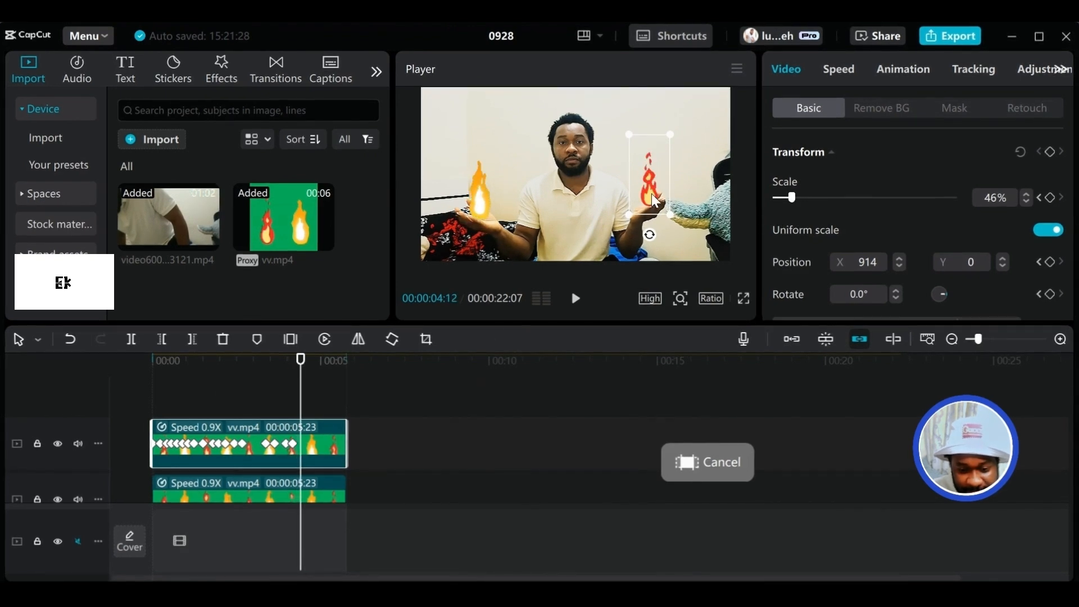
{"action": "left_click_drag", "start_coordinate": [653, 195], "coordinate": [644, 199]}
Step forward from 00:00:04:12 and play from the timeline start to check how both flames follow the hands.
{"action": "key", "text": "Right"}
{"action": "key", "text": "Right"}
{"action": "key", "text": "Right"}
{"action": "key", "text": "Right"}
{"action": "key", "text": "Right"}
{"action": "key", "text": "Right"}
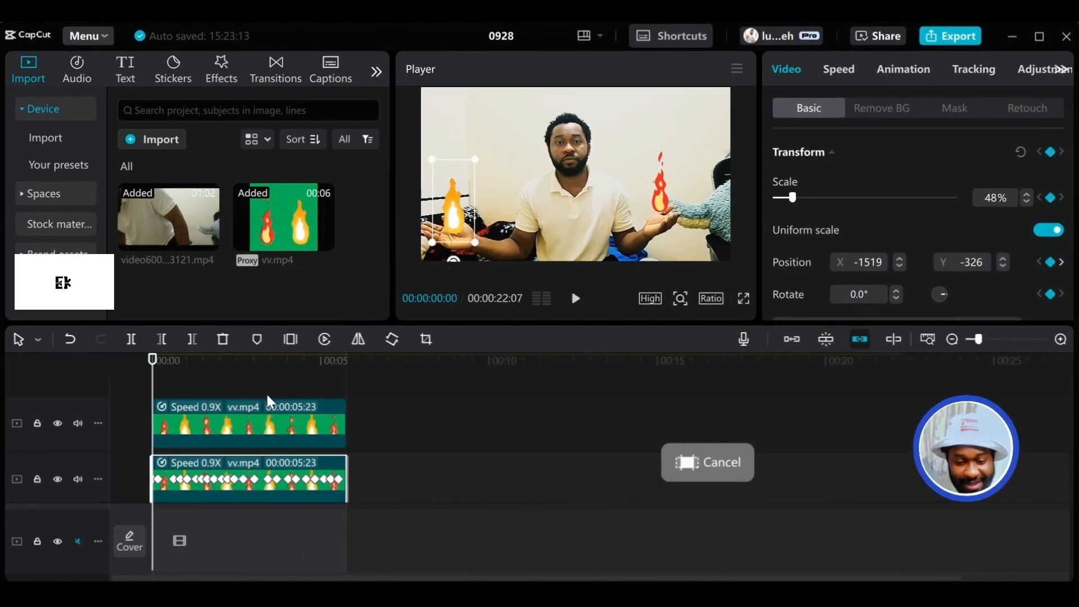
{"action": "left_click", "coordinate": [575, 299]}
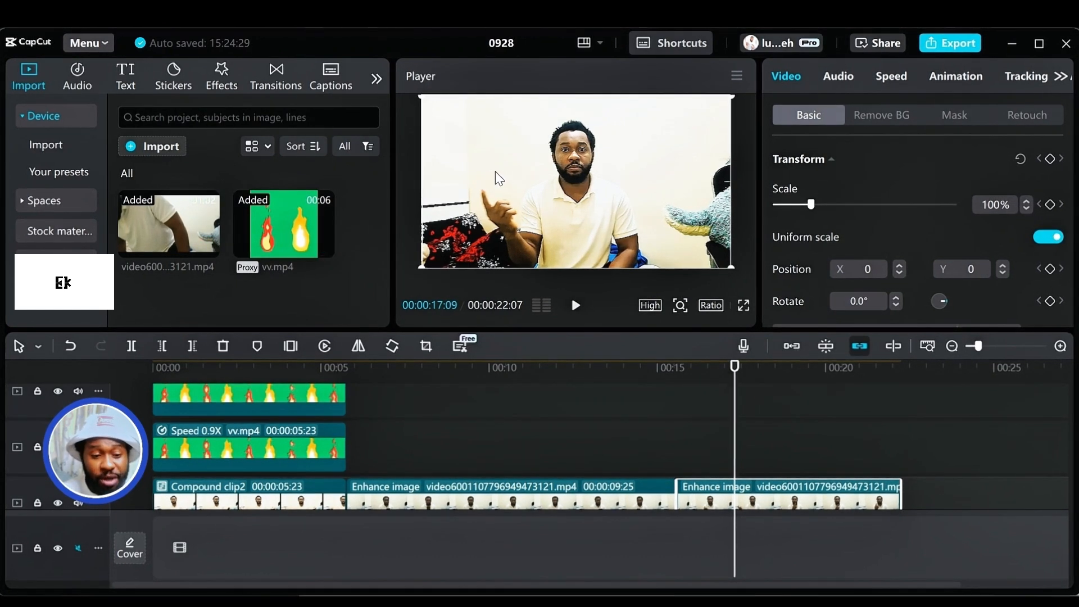
Add a default text clip to the timeline at 00:00:17:09.
{"action": "left_click", "coordinate": [122, 77]}
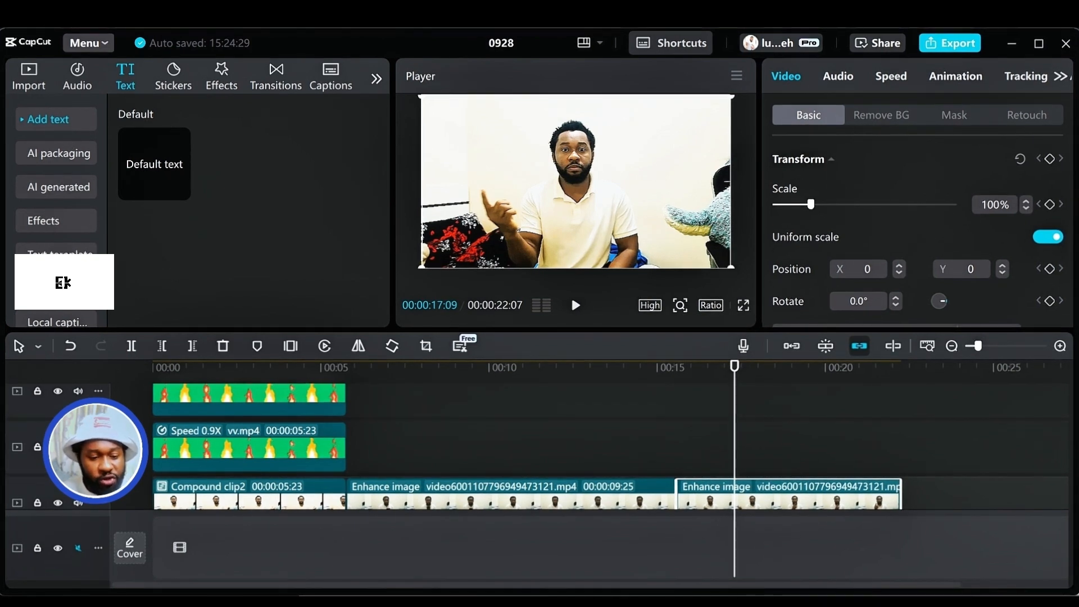
{"action": "mouse_move", "coordinate": [152, 154]}
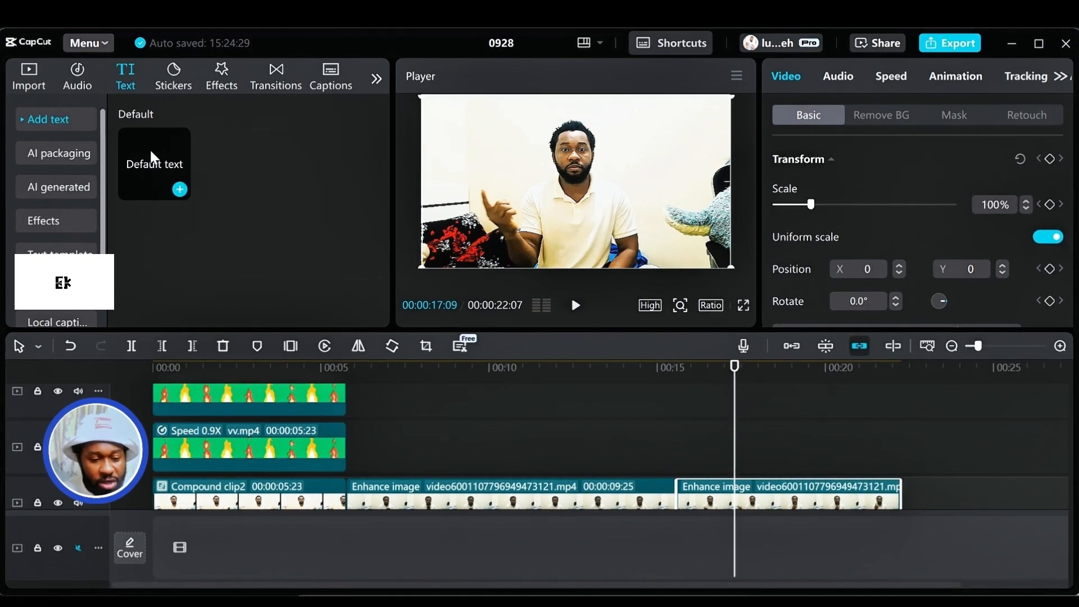
{"action": "left_click", "coordinate": [180, 190]}
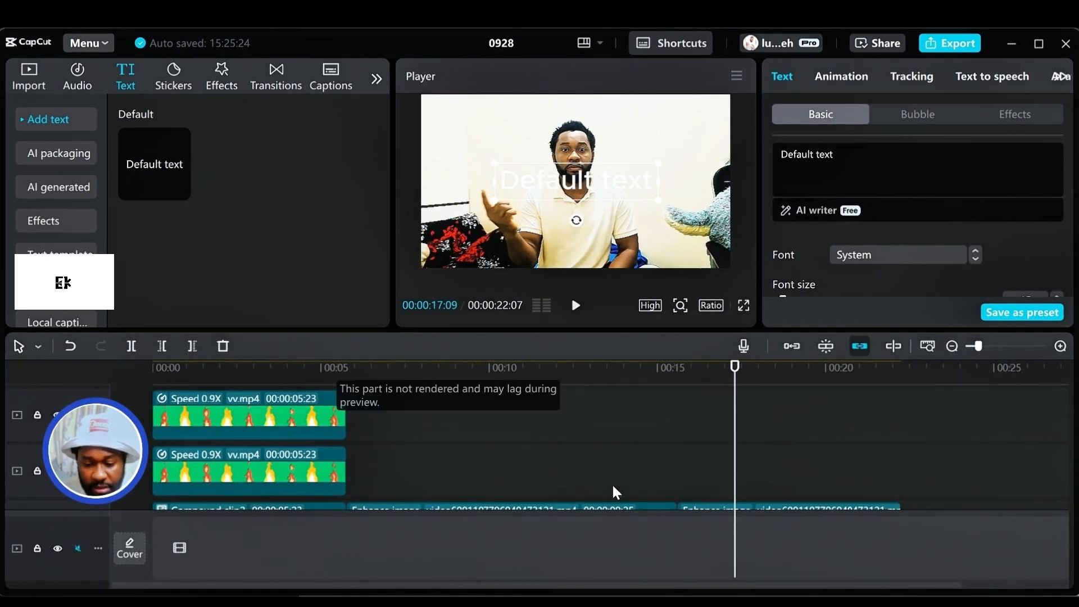
Add a second default text clip at 00:00:17:09 and delete the duplicate.
{"action": "scroll", "coordinate": [612, 484], "scroll_direction": "down", "scroll_amount": 2}
{"action": "left_click", "coordinate": [183, 194]}
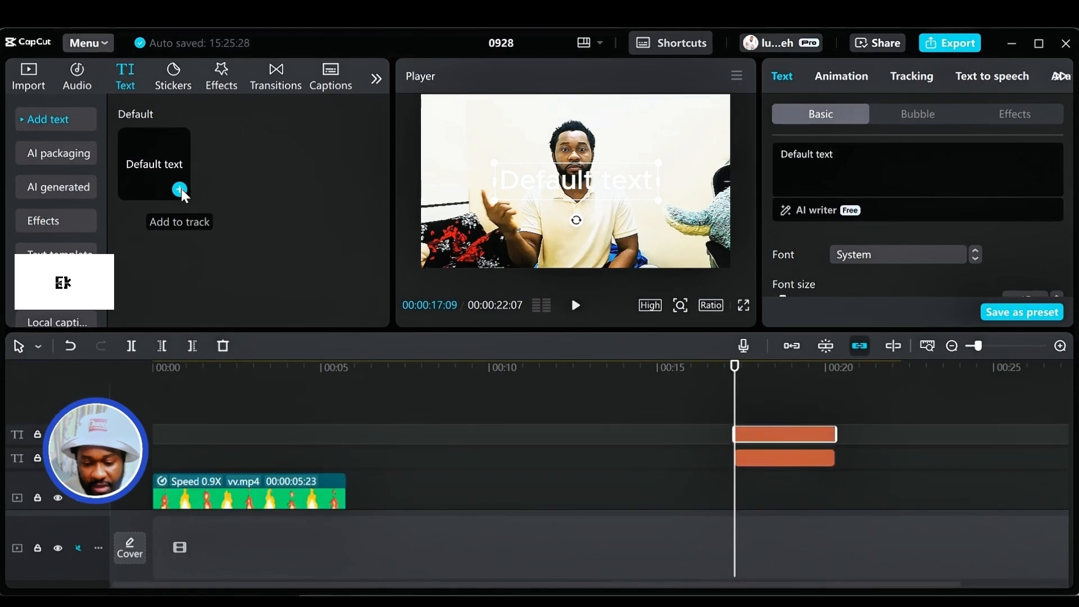
{"action": "left_click", "coordinate": [785, 460]}
{"action": "right_click", "coordinate": [784, 459]}
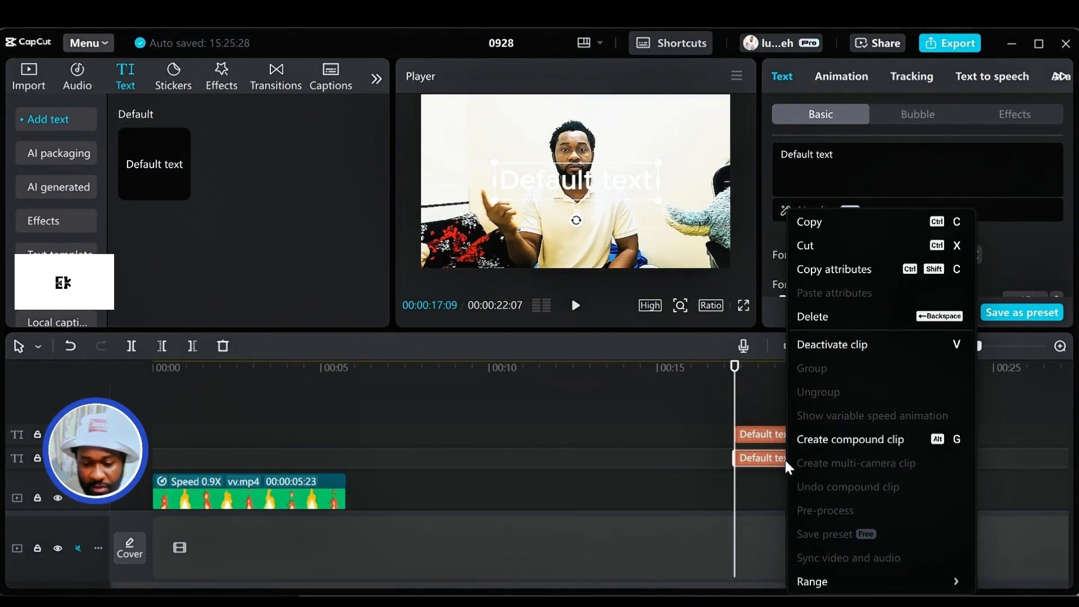
{"action": "left_click", "coordinate": [824, 316]}
Move the last video clip to a track directly below the text and extend the text clip's start back toward that clip's beginning.
{"action": "scroll", "coordinate": [824, 399], "scroll_direction": "down", "scroll_amount": 3}
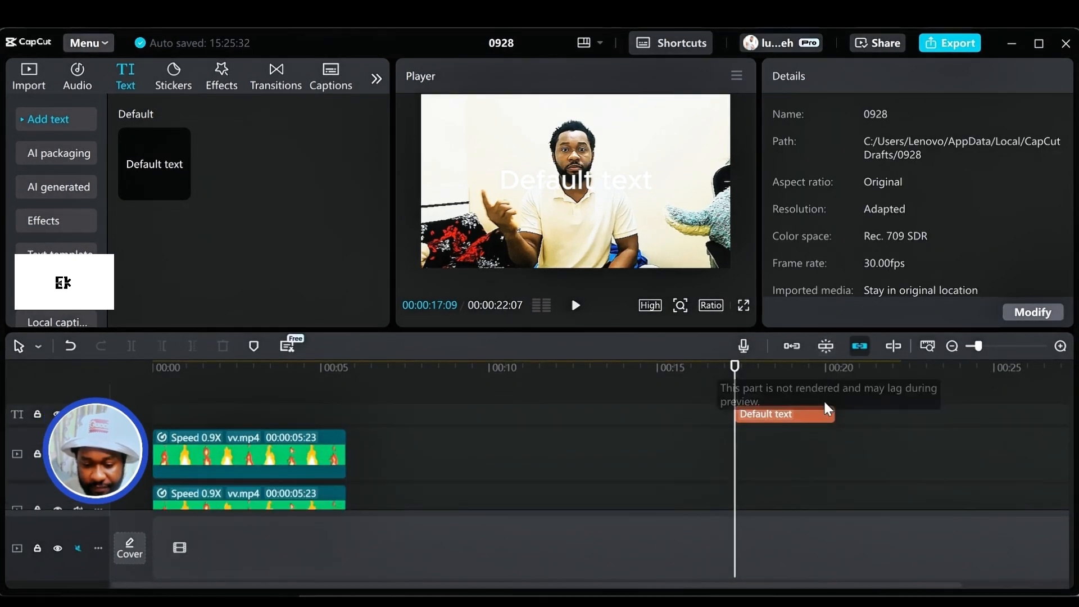
{"action": "scroll", "coordinate": [797, 498], "scroll_direction": "down", "scroll_amount": 3}
{"action": "left_click_drag", "start_coordinate": [793, 462], "coordinate": [808, 428]}
{"action": "left_click", "coordinate": [787, 407]}
{"action": "left_click_drag", "start_coordinate": [736, 399], "coordinate": [690, 398]}
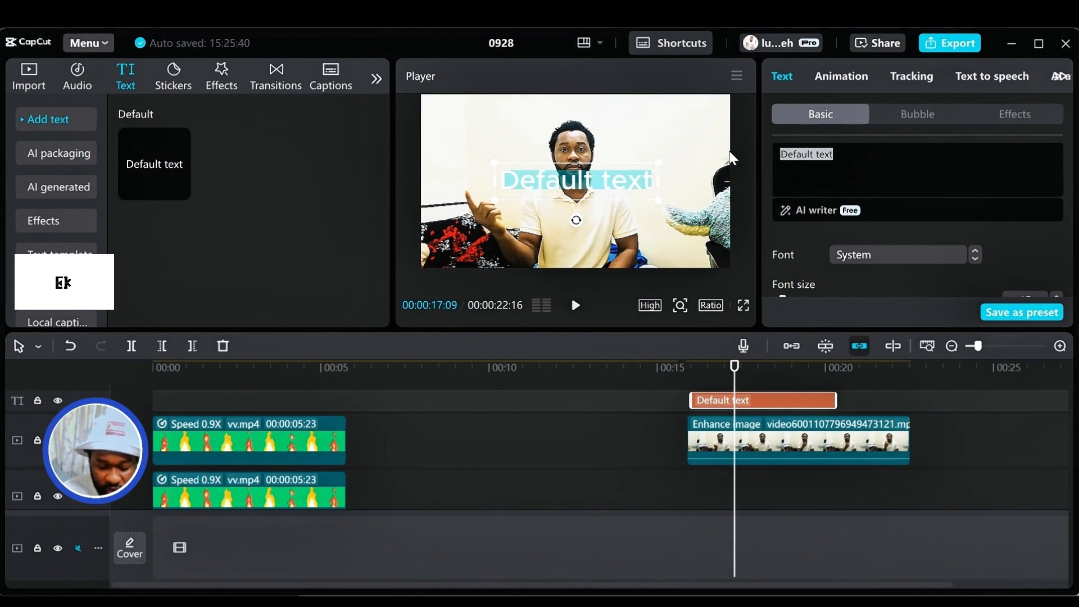
Replace the default text with "emperorkasy" and apply the red text effect with a white outline.
{"action": "type", "text": "emperor"}
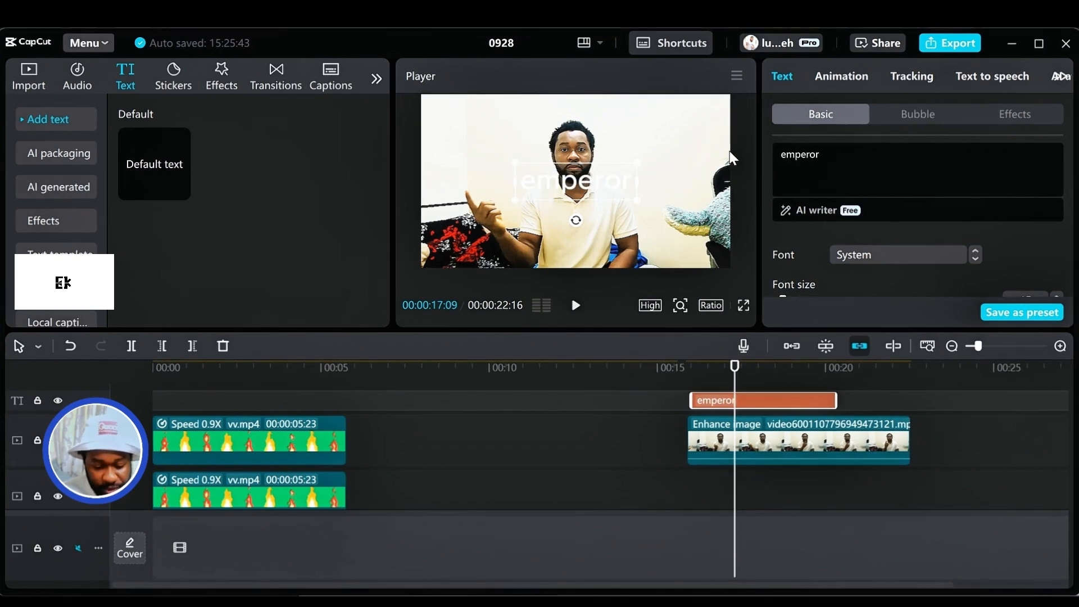
{"action": "type", "text": "kasy"}
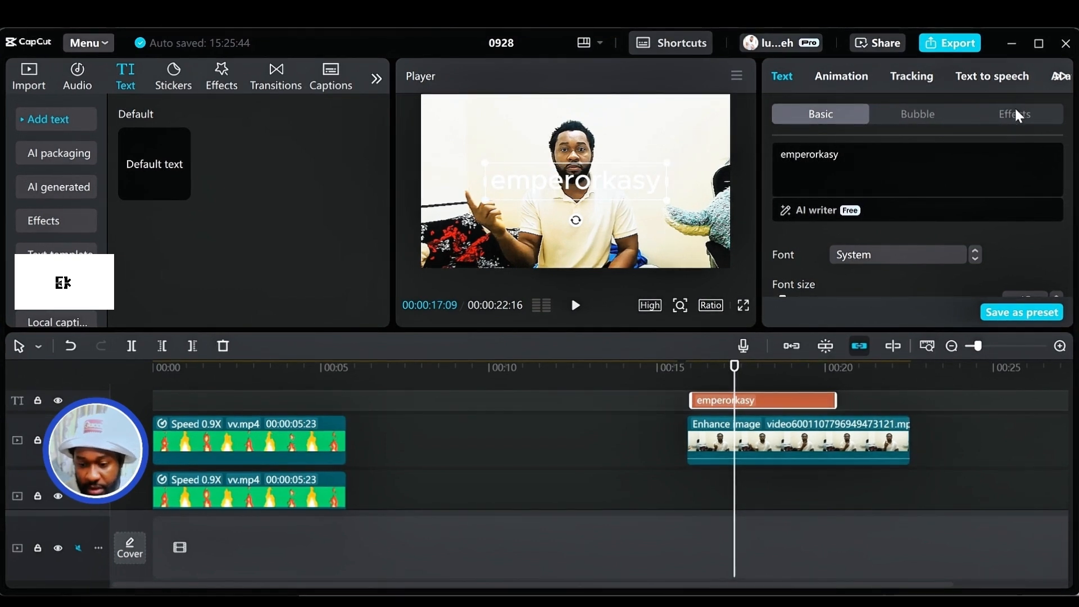
{"action": "left_click", "coordinate": [1017, 114]}
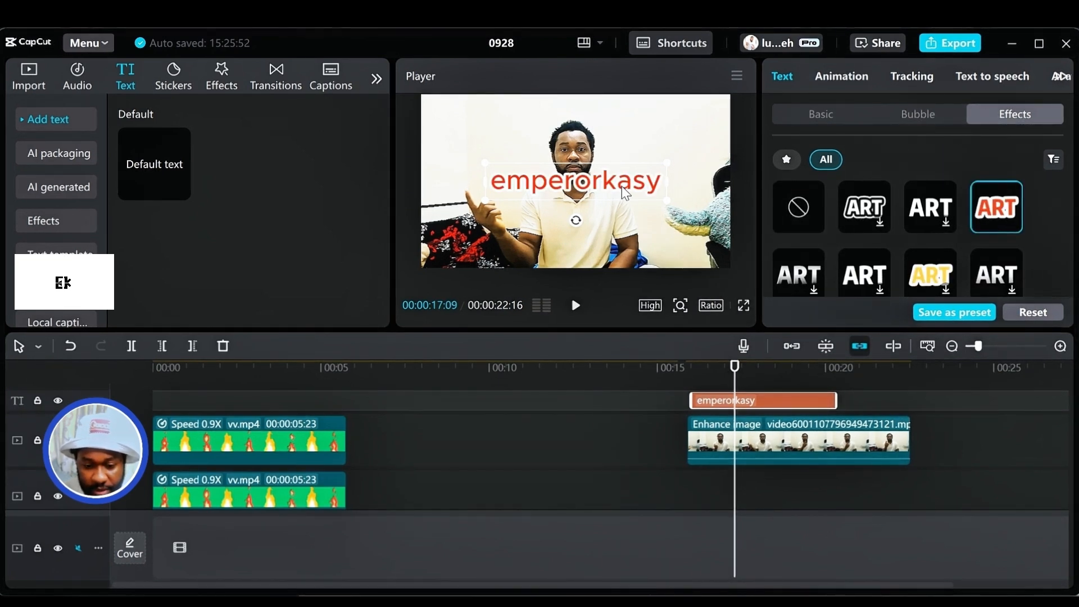
Shrink the text and place it above the man's raised hand, and extend its clip to span the video clip from 00:00:15:27.
{"action": "left_click_drag", "start_coordinate": [669, 171], "coordinate": [619, 179]}
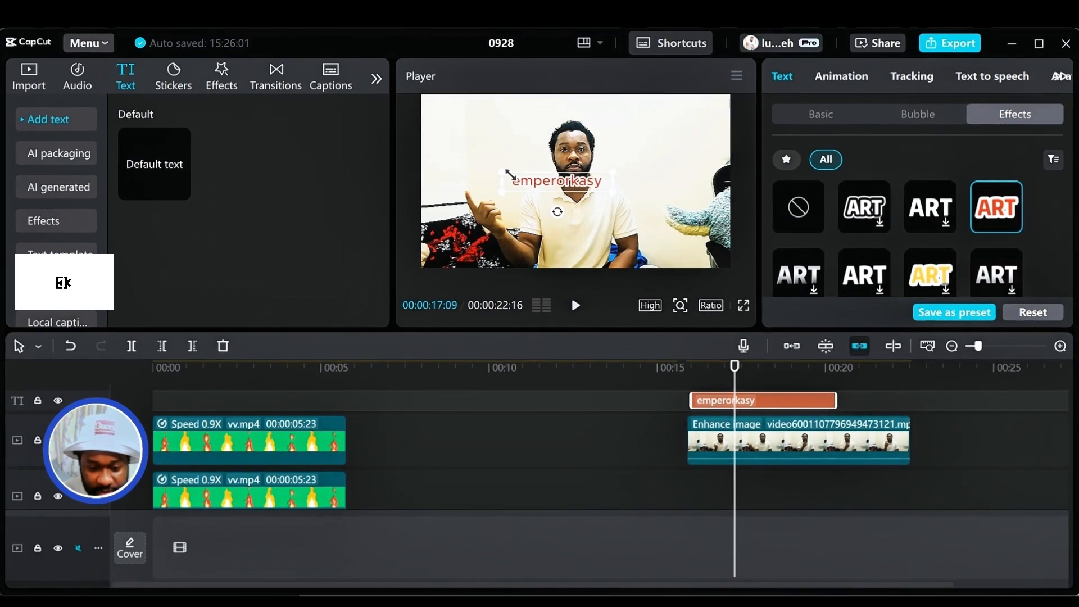
{"action": "left_click_drag", "start_coordinate": [510, 175], "coordinate": [476, 186]}
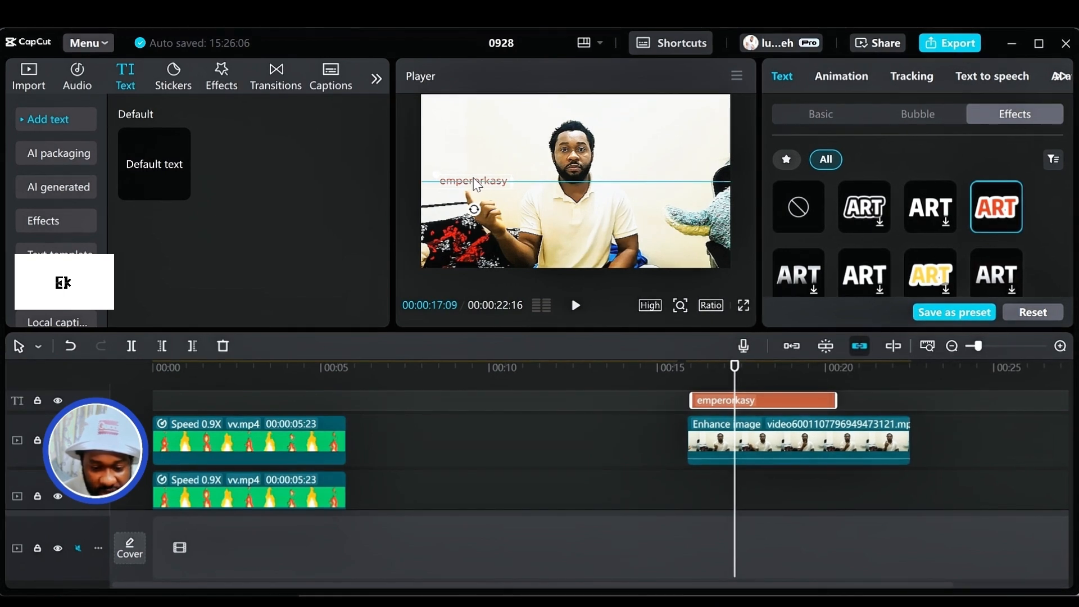
{"action": "left_click_drag", "start_coordinate": [837, 401], "coordinate": [903, 403]}
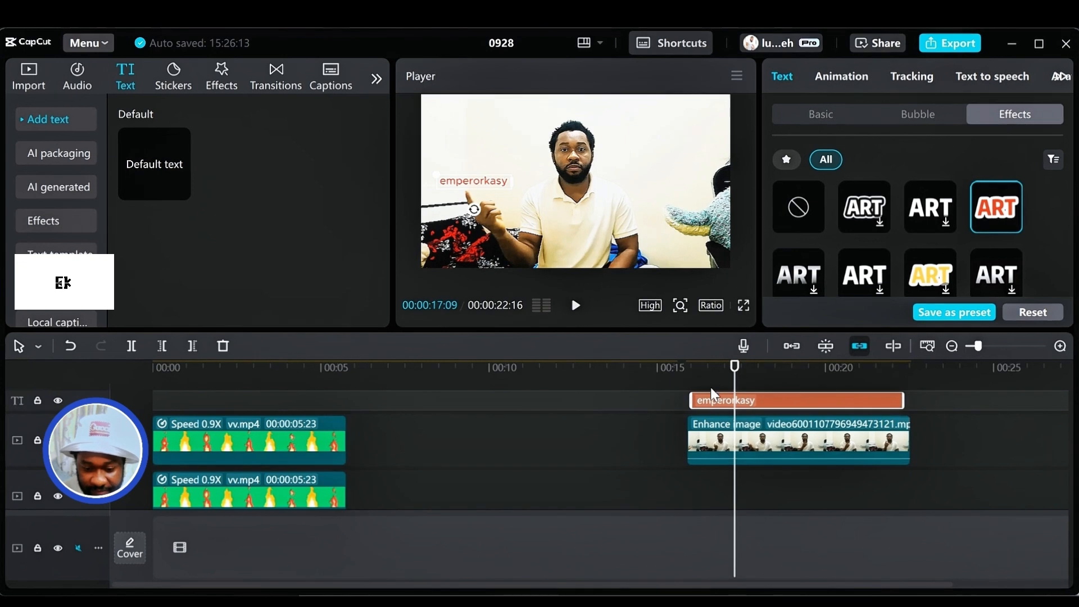
{"action": "left_click", "coordinate": [687, 368]}
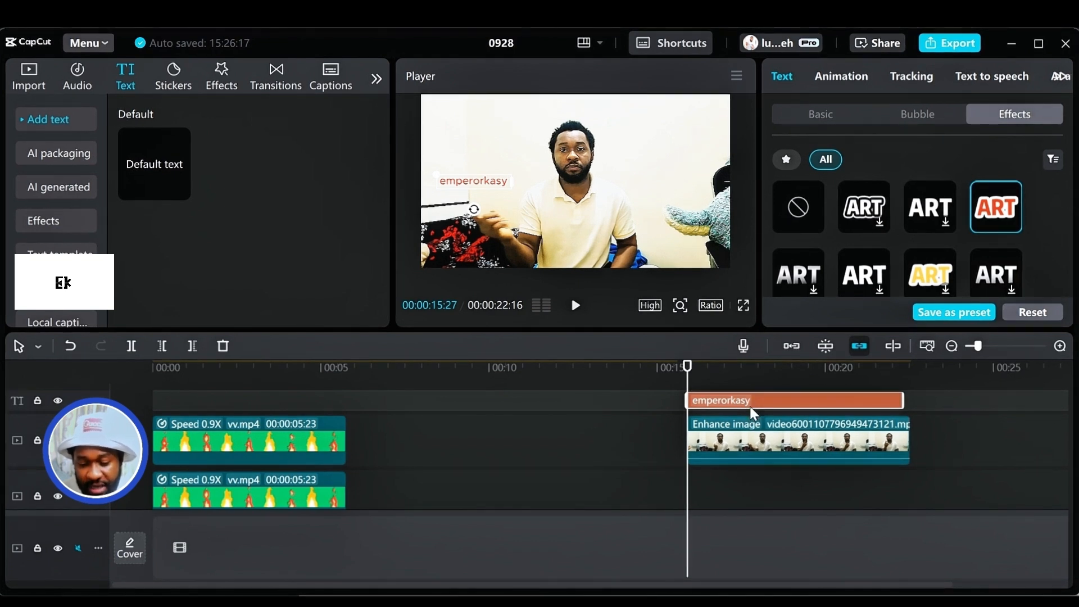
Move the text slightly closer to the raised hand and enable motion tracking for it.
{"action": "left_click", "coordinate": [761, 441]}
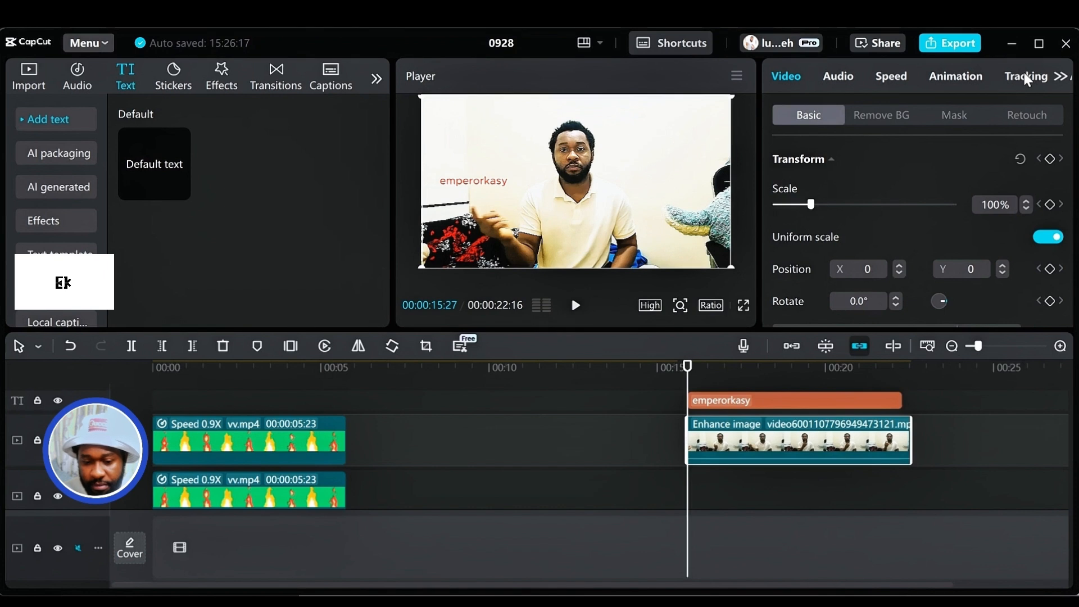
{"action": "left_click", "coordinate": [457, 181]}
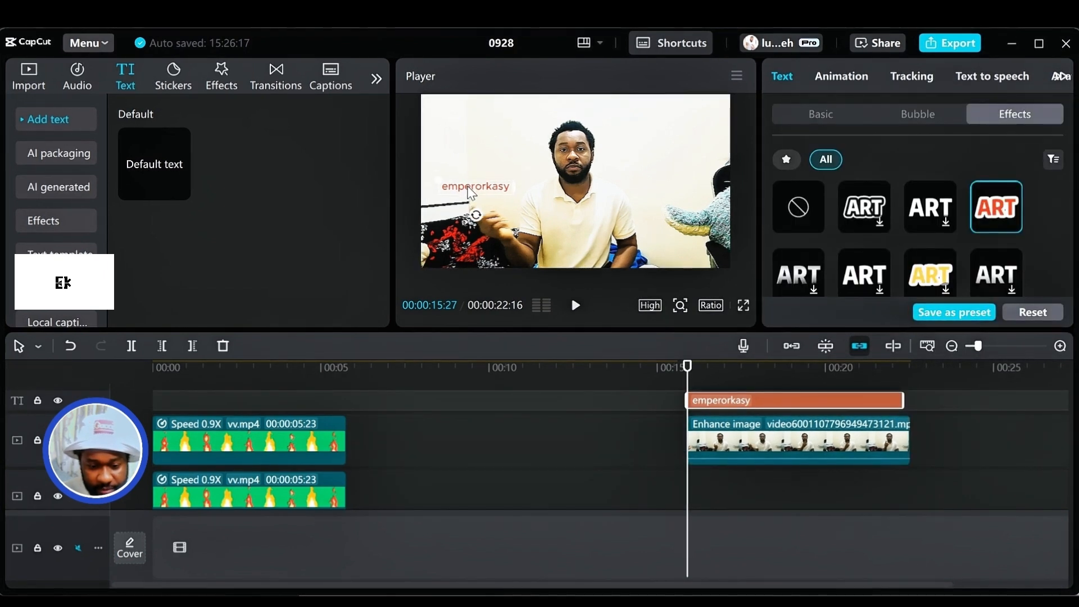
{"action": "left_click", "coordinate": [913, 76]}
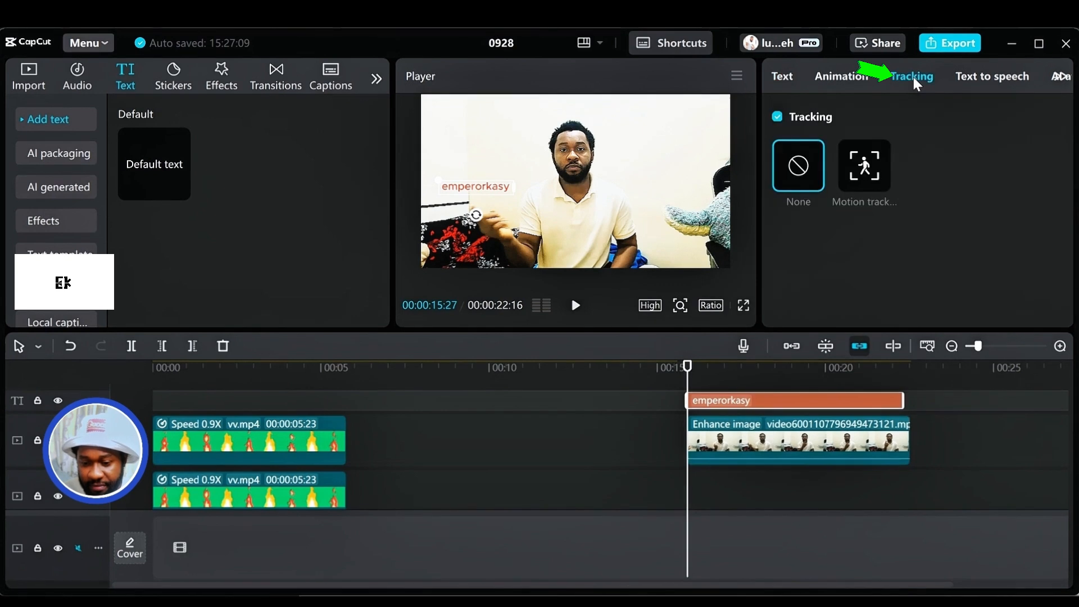
{"action": "left_click", "coordinate": [778, 117]}
{"action": "left_click", "coordinate": [778, 117]}
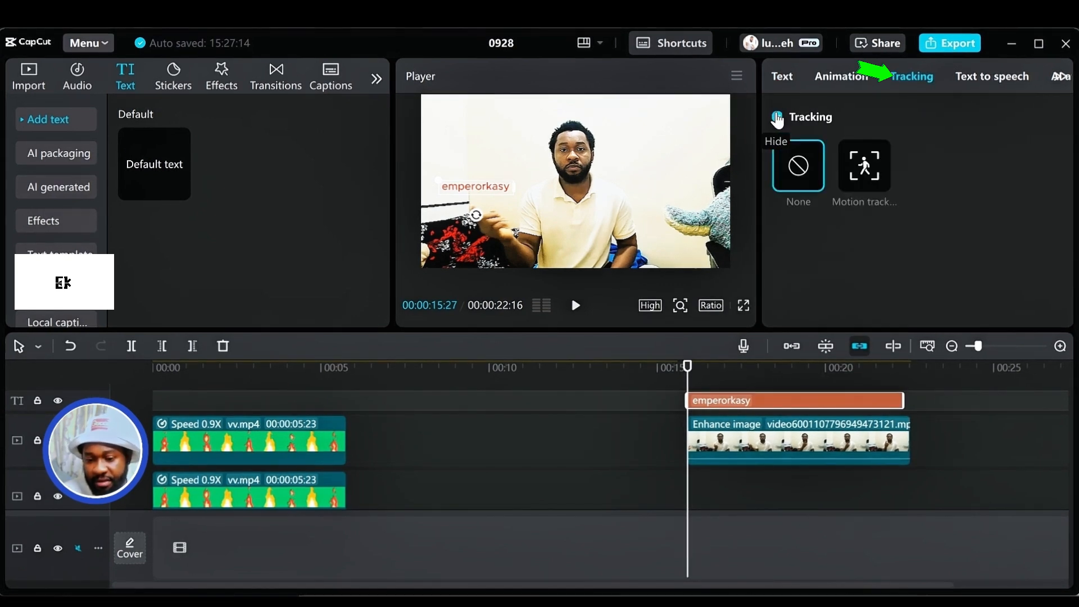
{"action": "left_click", "coordinate": [865, 169]}
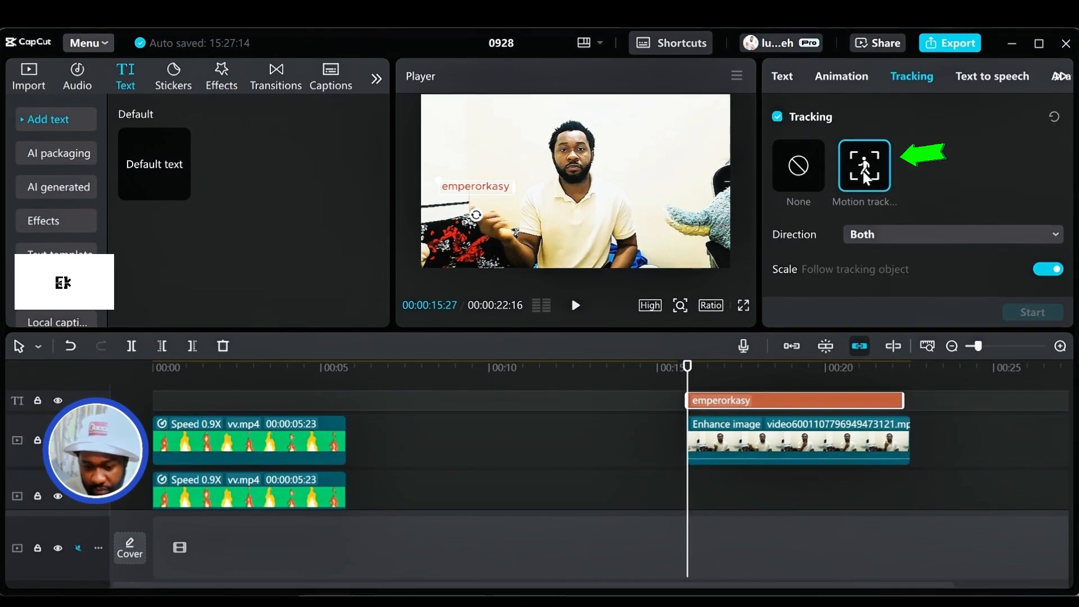
Move and enlarge the tracking box to cover the text and the raised hand.
{"action": "scroll", "coordinate": [926, 216], "scroll_direction": "down", "scroll_amount": 1}
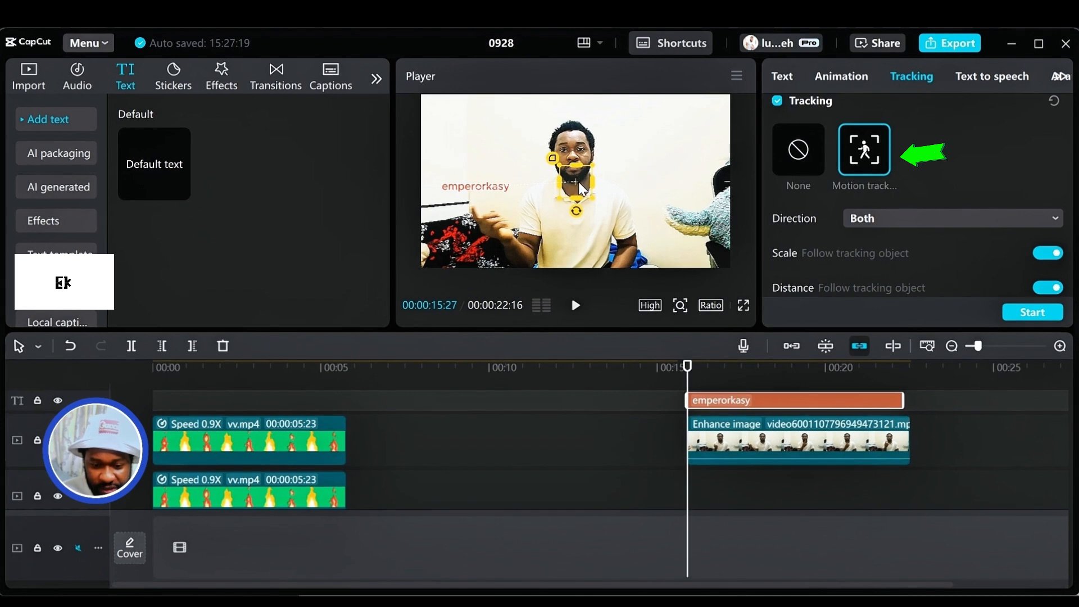
{"action": "left_click_drag", "start_coordinate": [578, 181], "coordinate": [481, 242]}
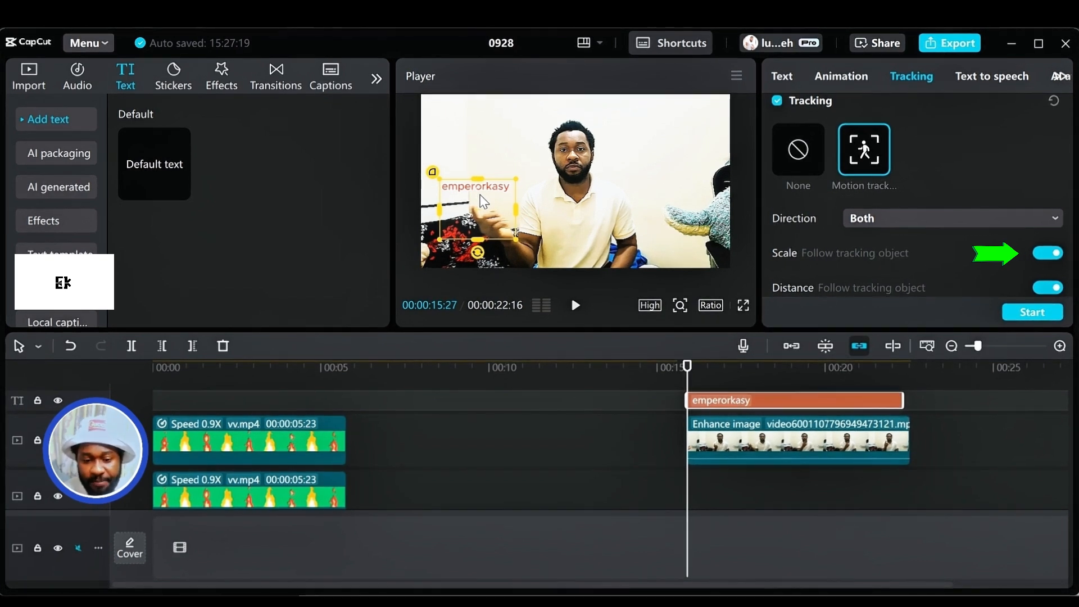
Turn off scale following for the text overlay, run the motion tracking, and play back the result.
{"action": "left_click", "coordinate": [1049, 252]}
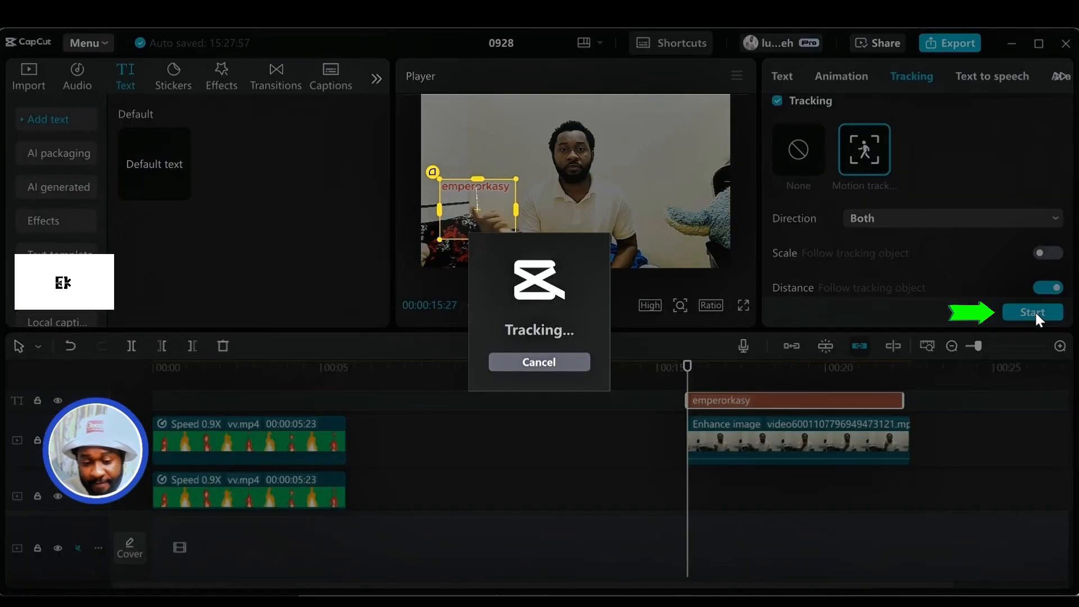
{"action": "left_click", "coordinate": [1036, 313]}
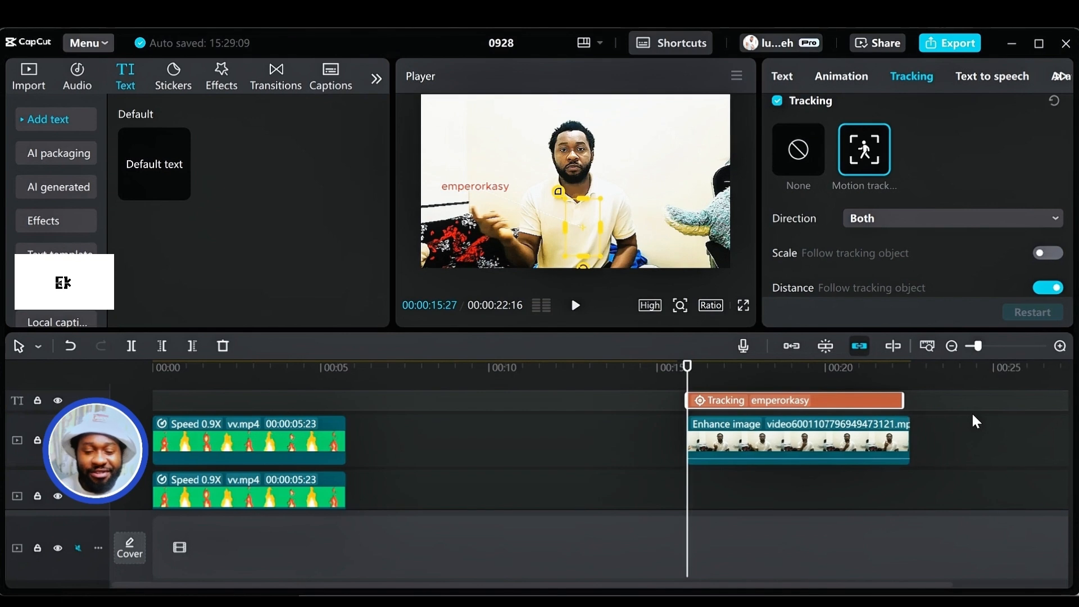
{"action": "left_click", "coordinate": [576, 307]}
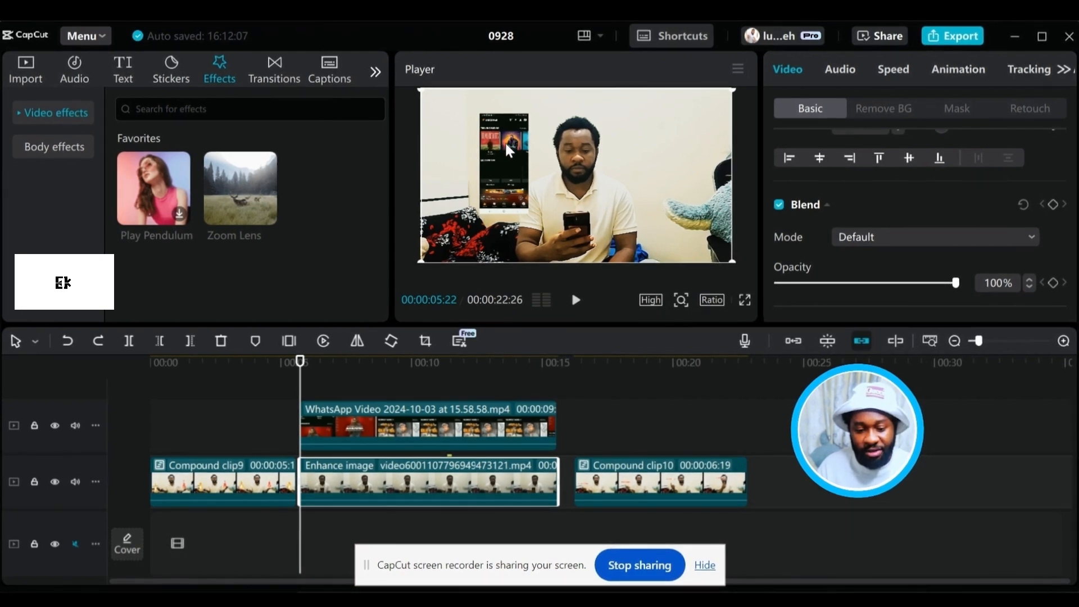
Shrink the WhatsApp video overlay to 27% scale and place it just above the phone in the man's hands.
{"action": "mouse_move", "coordinate": [505, 148]}
{"action": "left_mouse_down"}
{"action": "mouse_move", "coordinate": [491, 164]}
{"action": "mouse_move", "coordinate": [499, 148]}
{"action": "mouse_move", "coordinate": [480, 147]}
{"action": "mouse_move", "coordinate": [488, 163]}
{"action": "mouse_move", "coordinate": [488, 145]}
{"action": "left_mouse_up"}
{"action": "left_click", "coordinate": [405, 407]}
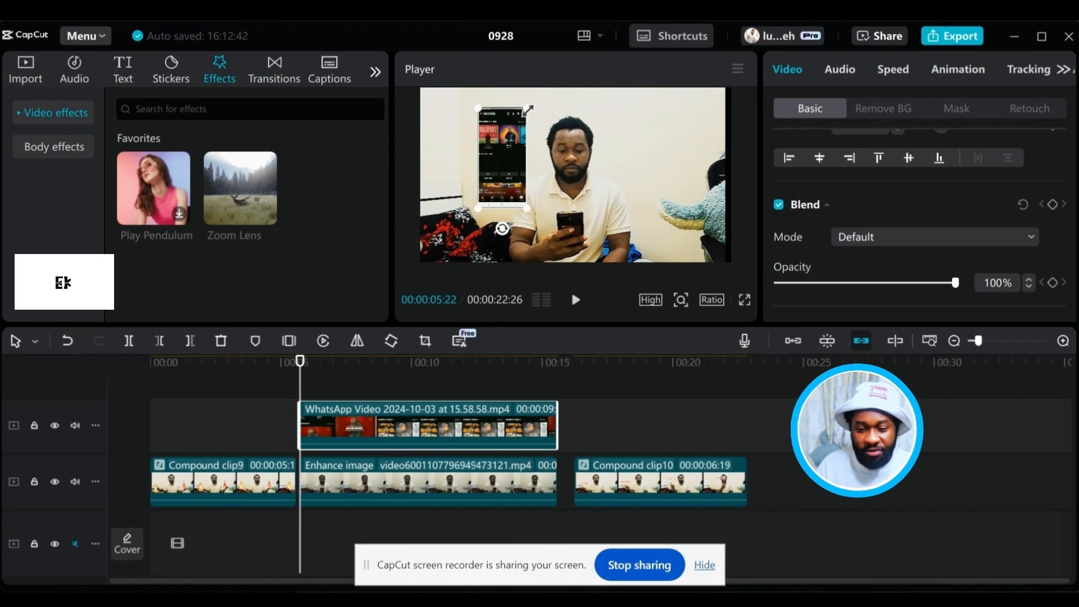
{"action": "left_click_drag", "start_coordinate": [527, 110], "coordinate": [512, 141]}
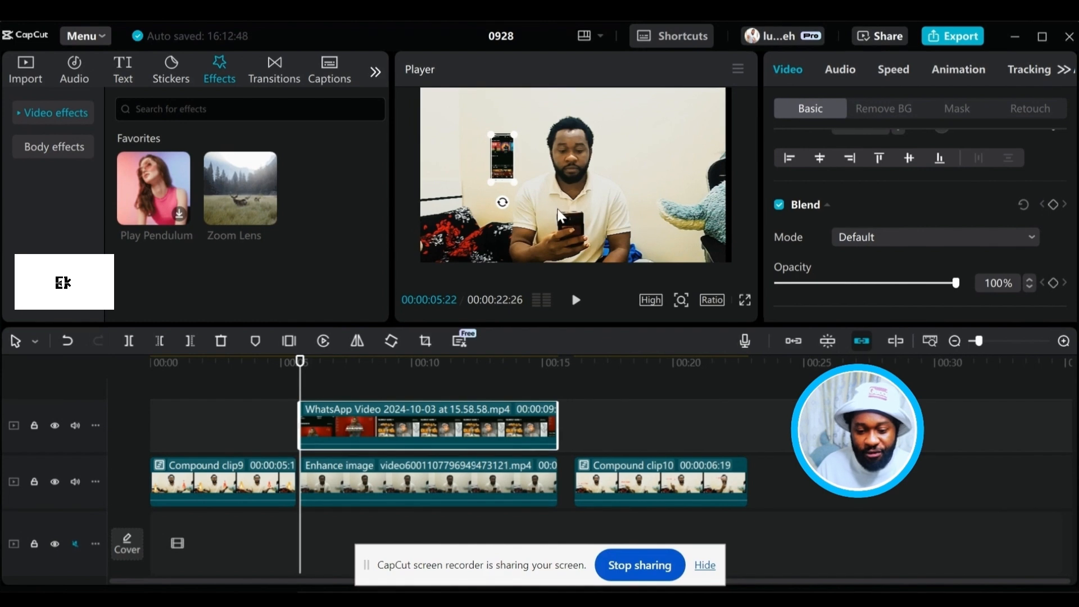
{"action": "left_click_drag", "start_coordinate": [502, 159], "coordinate": [568, 186]}
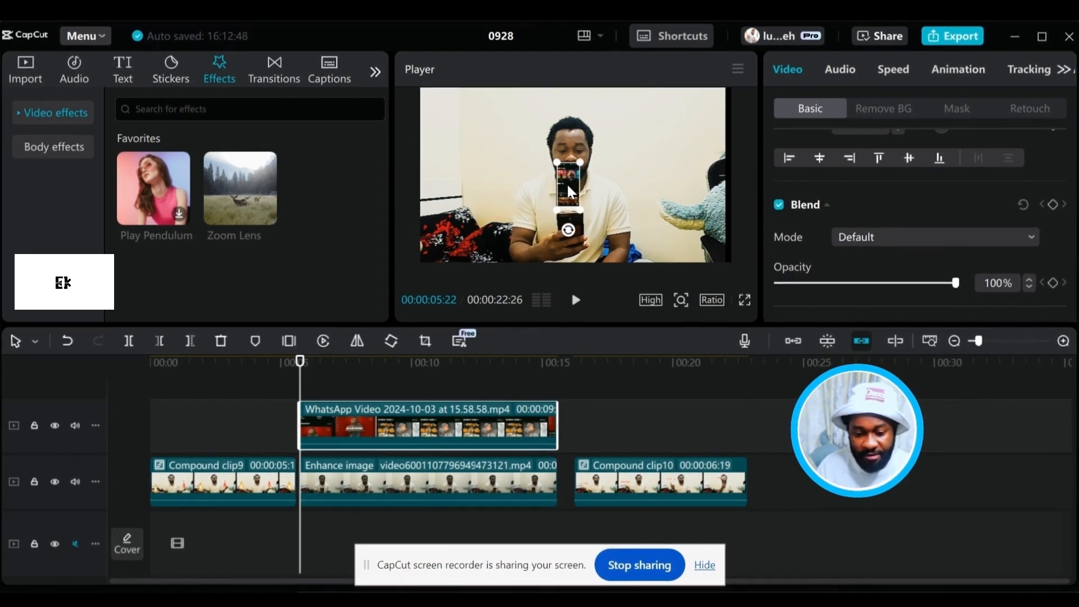
Enable motion tracking for the WhatsApp video overlay at 00:00:05:22 and fit the tracking box around the man's phone.
{"action": "scroll", "coordinate": [429, 409], "scroll_direction": "down", "scroll_amount": 2}
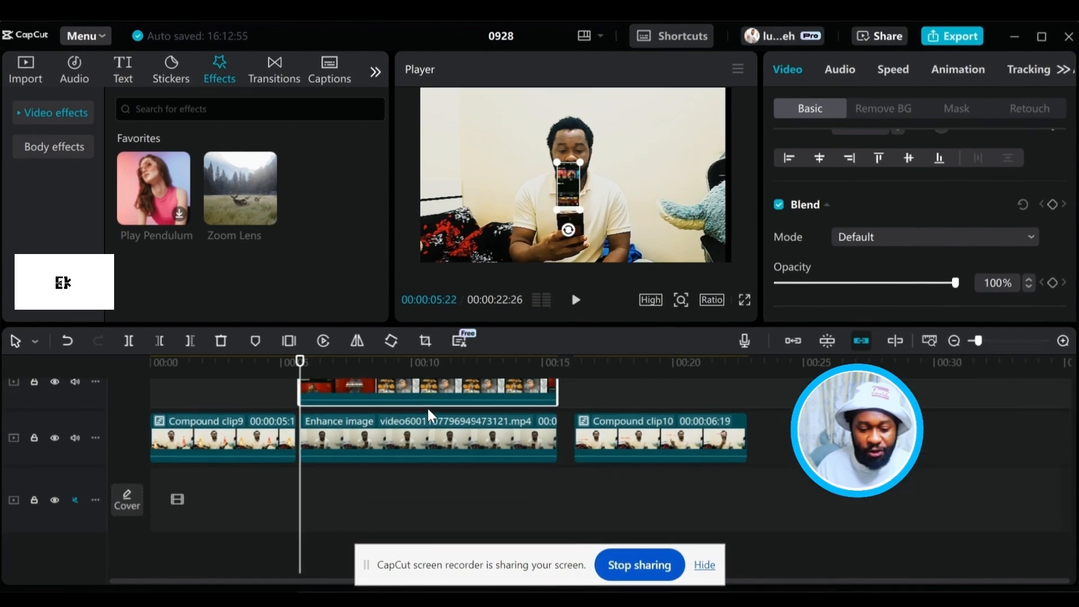
{"action": "scroll", "coordinate": [421, 411], "scroll_direction": "up", "scroll_amount": 2}
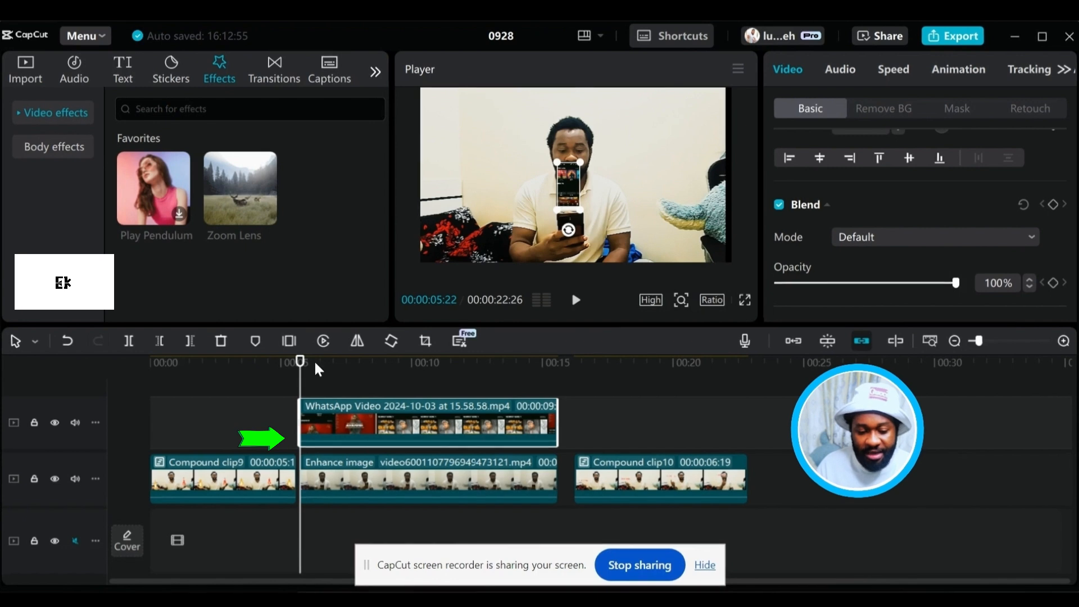
{"action": "left_click_drag", "start_coordinate": [300, 369], "coordinate": [300, 370]}
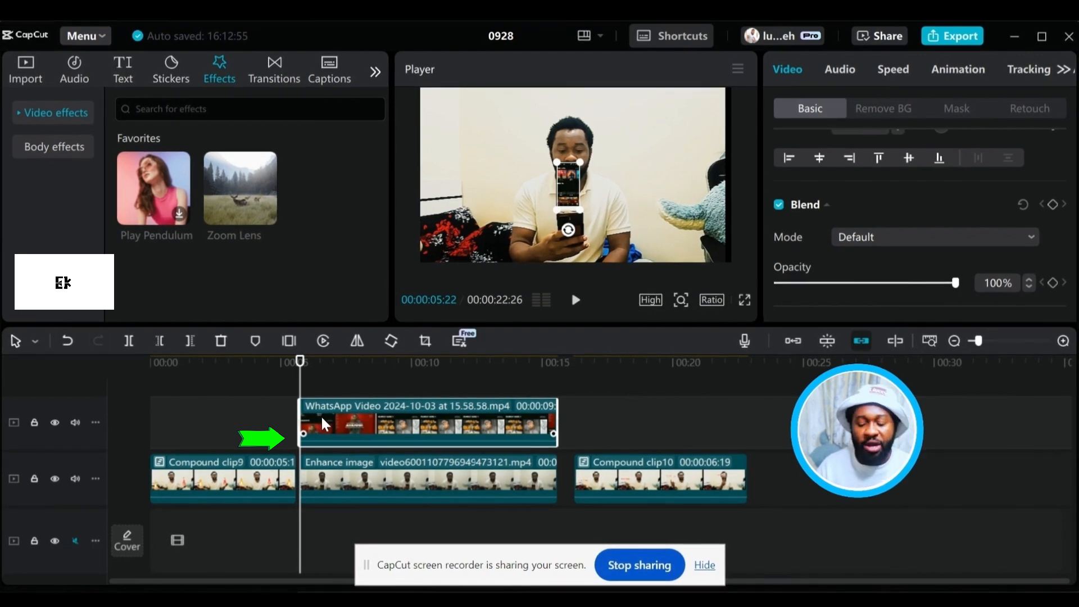
{"action": "left_click", "coordinate": [1032, 66]}
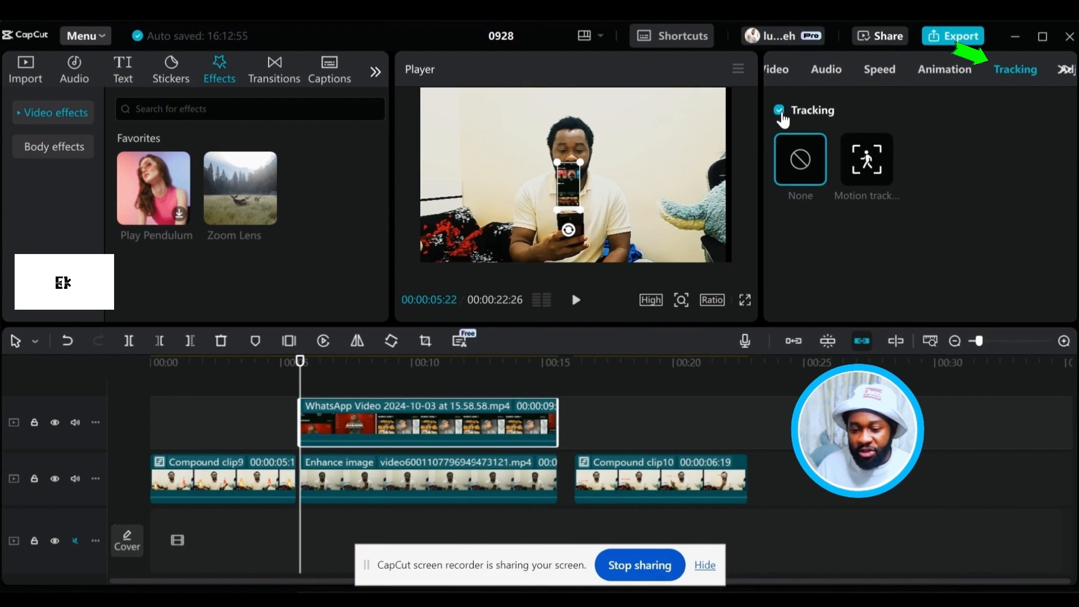
{"action": "left_click", "coordinate": [854, 156]}
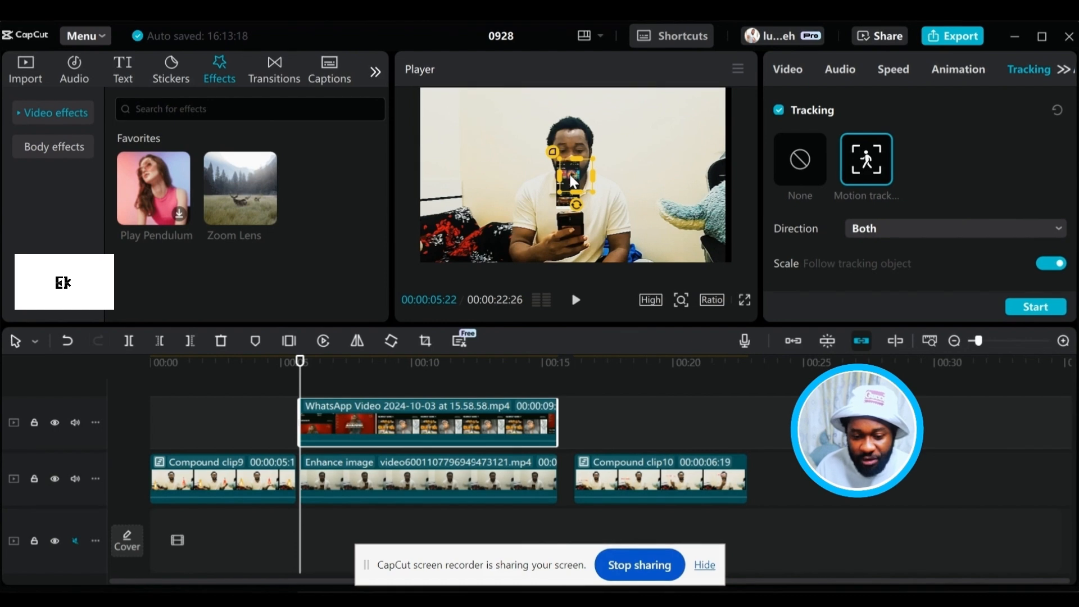
{"action": "left_click_drag", "start_coordinate": [578, 180], "coordinate": [592, 227]}
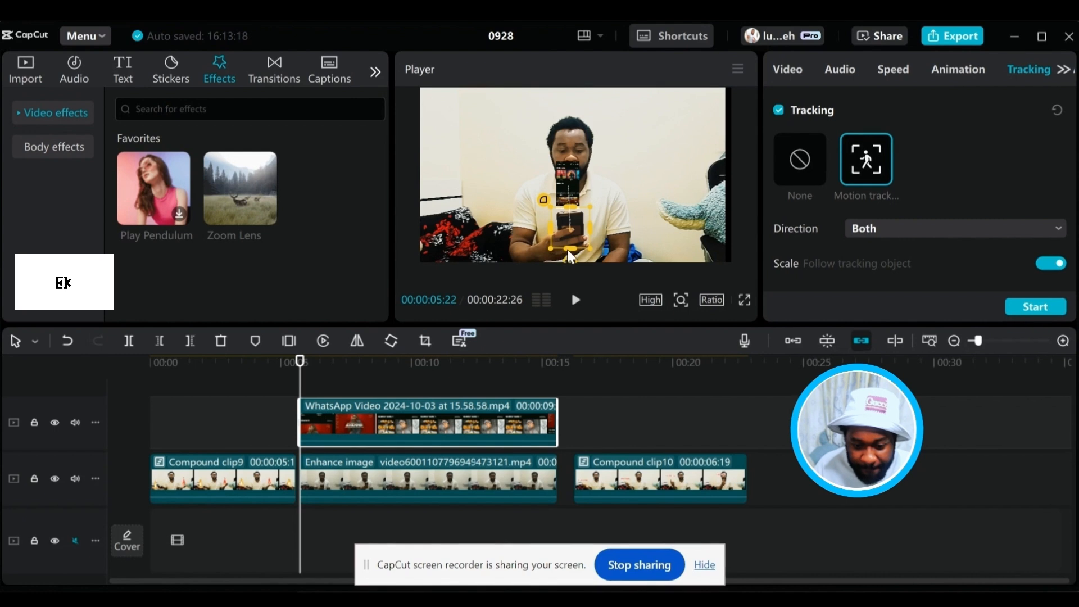
{"action": "left_click_drag", "start_coordinate": [569, 251], "coordinate": [571, 253]}
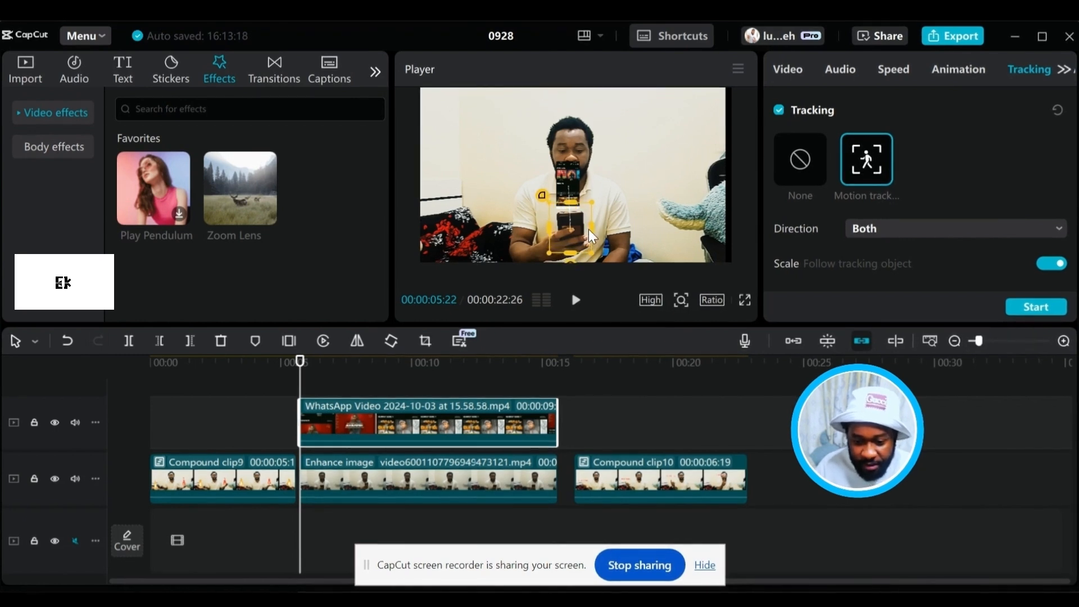
Turn off scale following for the WhatsApp video overlay, keep distance following on, and run the motion tracking.
{"action": "scroll", "coordinate": [963, 231], "scroll_direction": "down", "scroll_amount": 2}
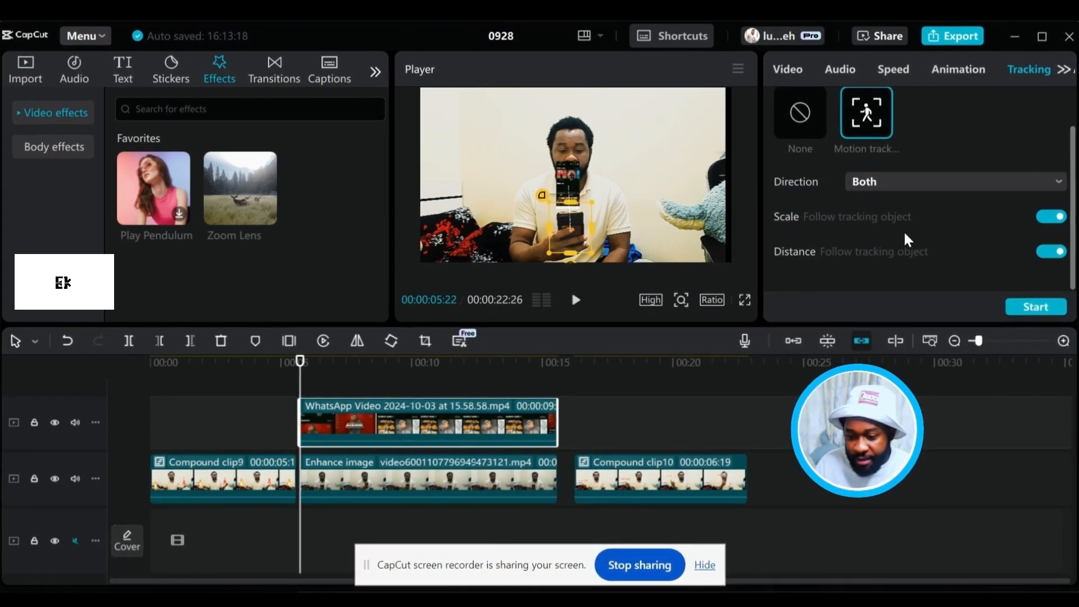
{"action": "left_click", "coordinate": [1060, 217]}
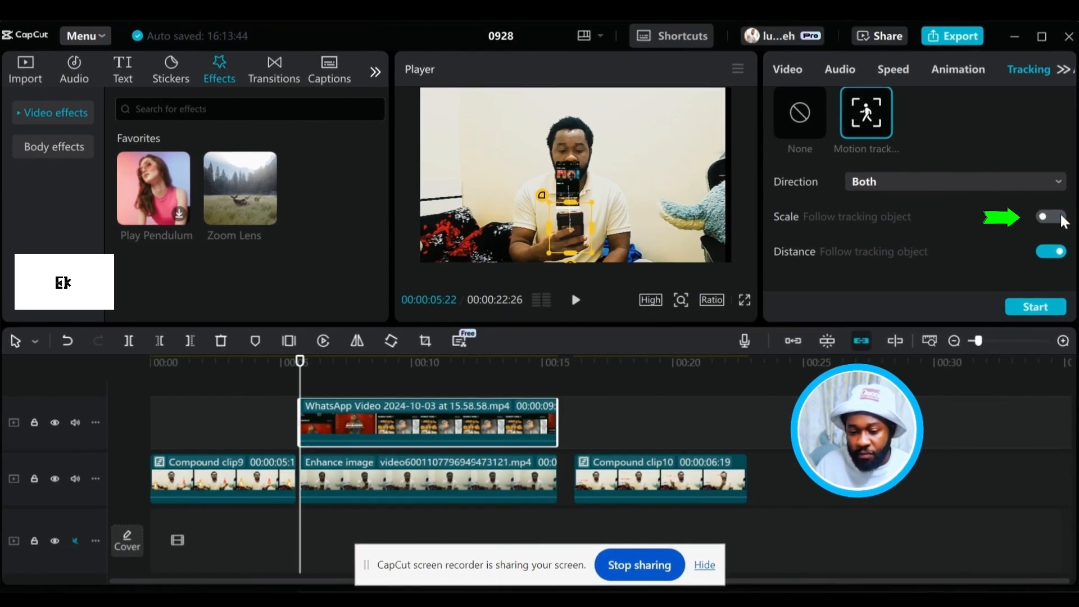
{"action": "left_click", "coordinate": [1036, 311]}
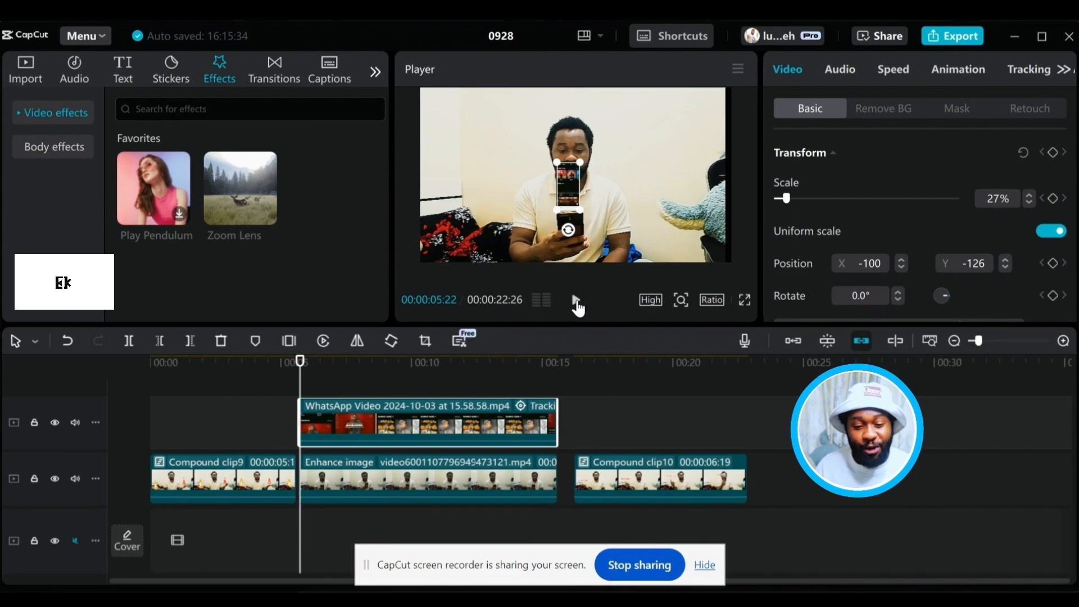
Play back the tracked overlay and the full three-clip sequence, and return to the start of the timeline.
{"action": "left_click", "coordinate": [576, 300]}
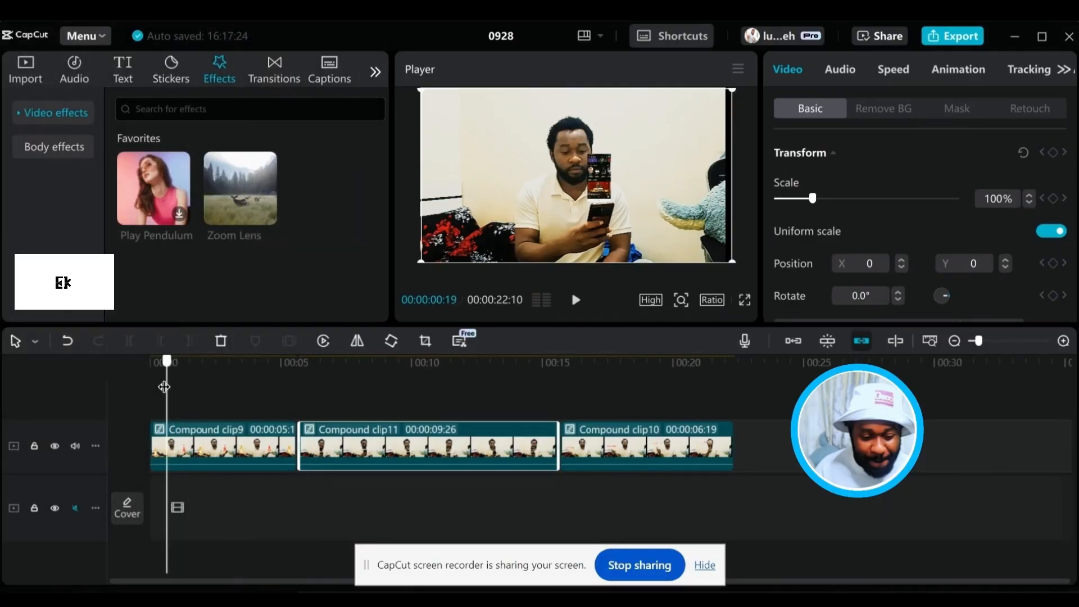
{"action": "left_click_drag", "start_coordinate": [164, 386], "coordinate": [152, 382]}
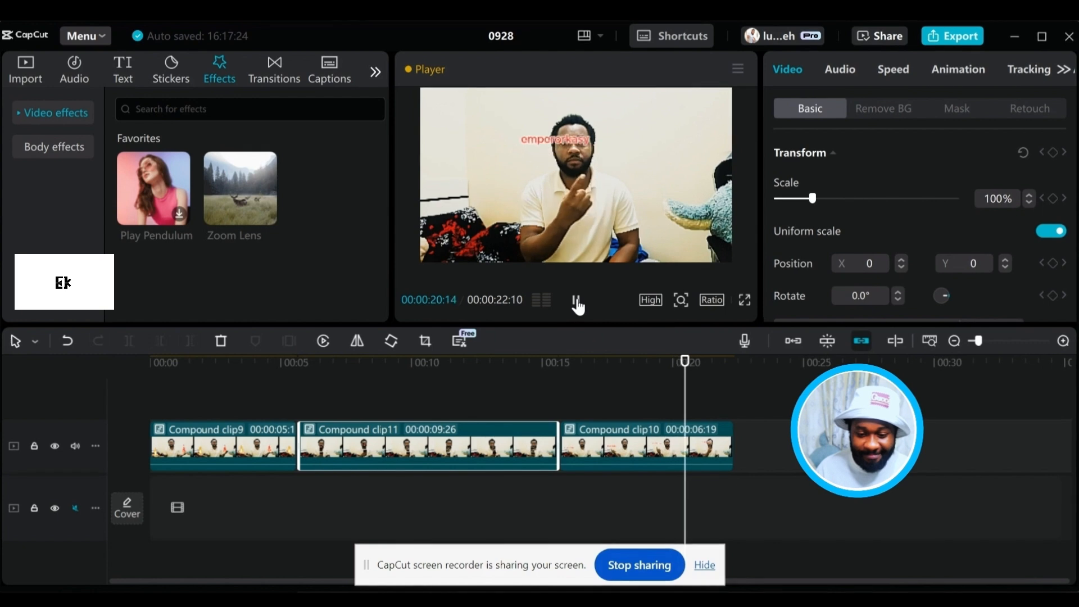
{"action": "left_click", "coordinate": [145, 375]}
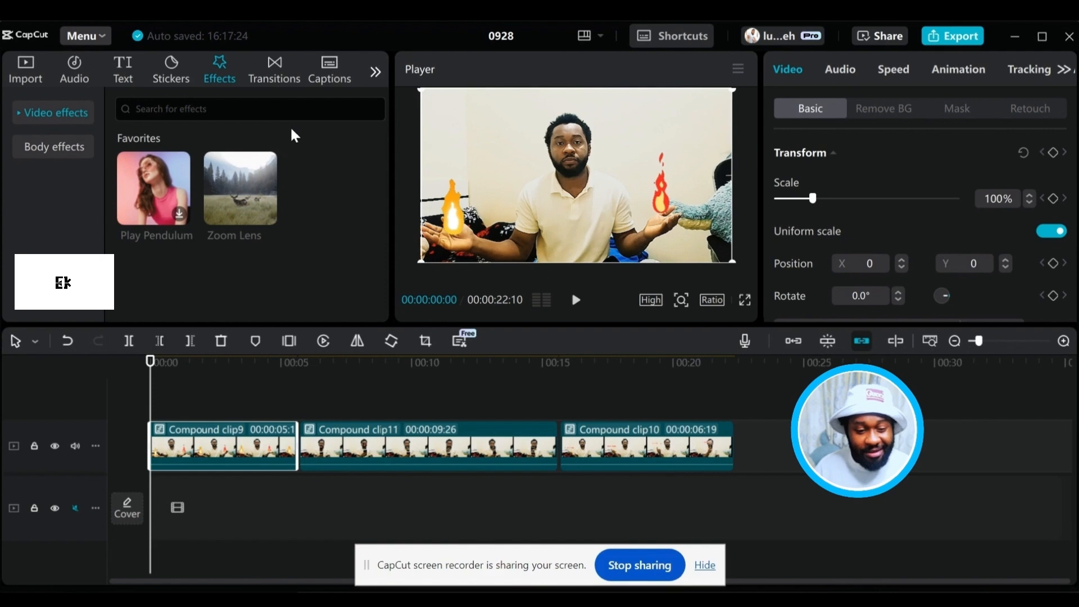
Search the effects for "eyes light effect" and apply Electric Eyes to the first compound clip.
{"action": "left_click", "coordinate": [222, 107]}
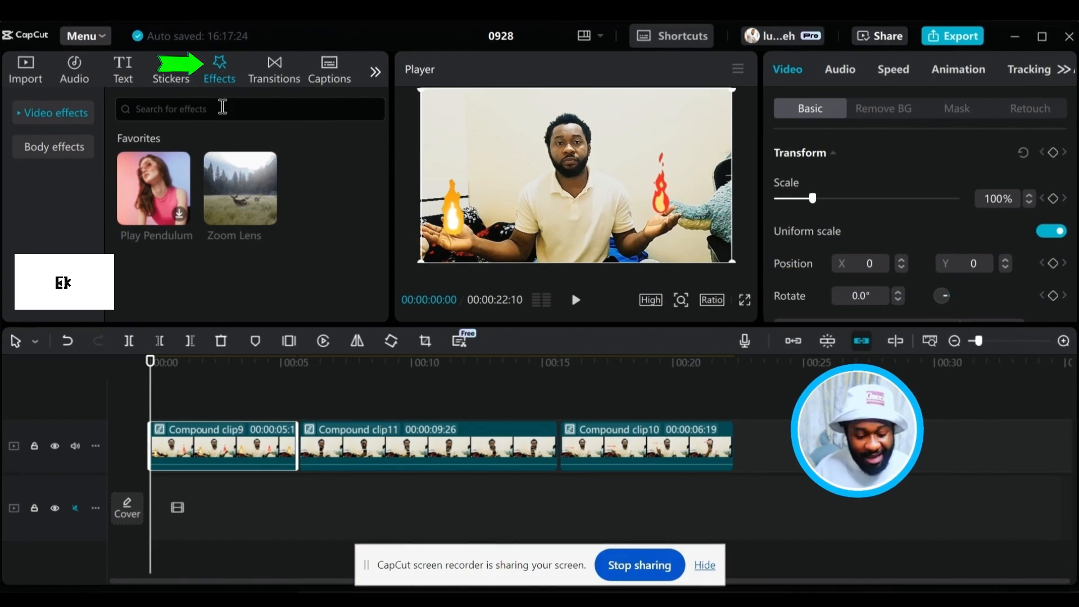
{"action": "type", "text": "eye"}
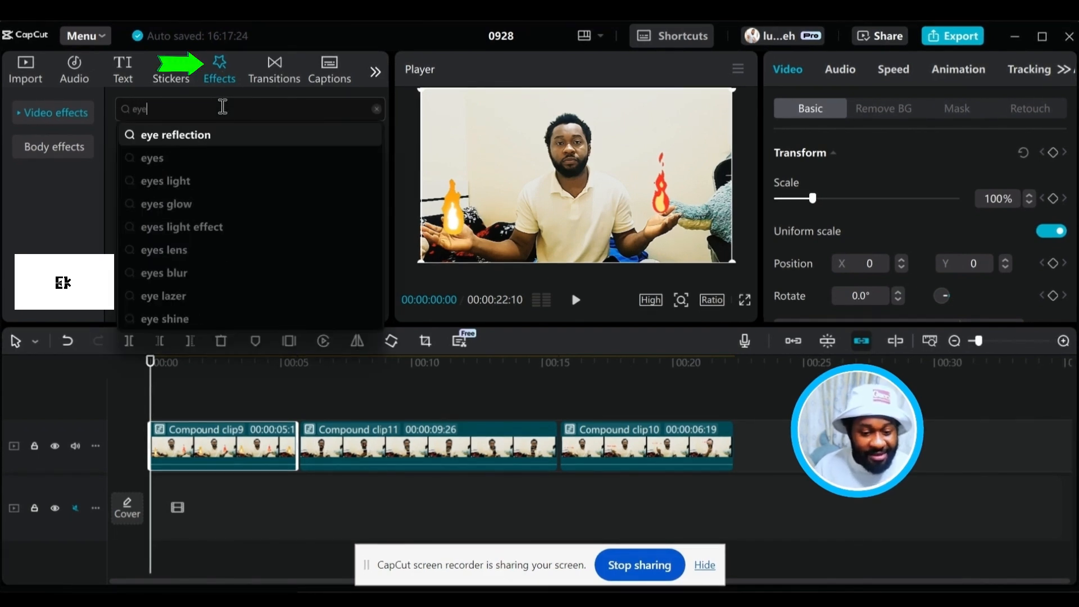
{"action": "left_click", "coordinate": [213, 224]}
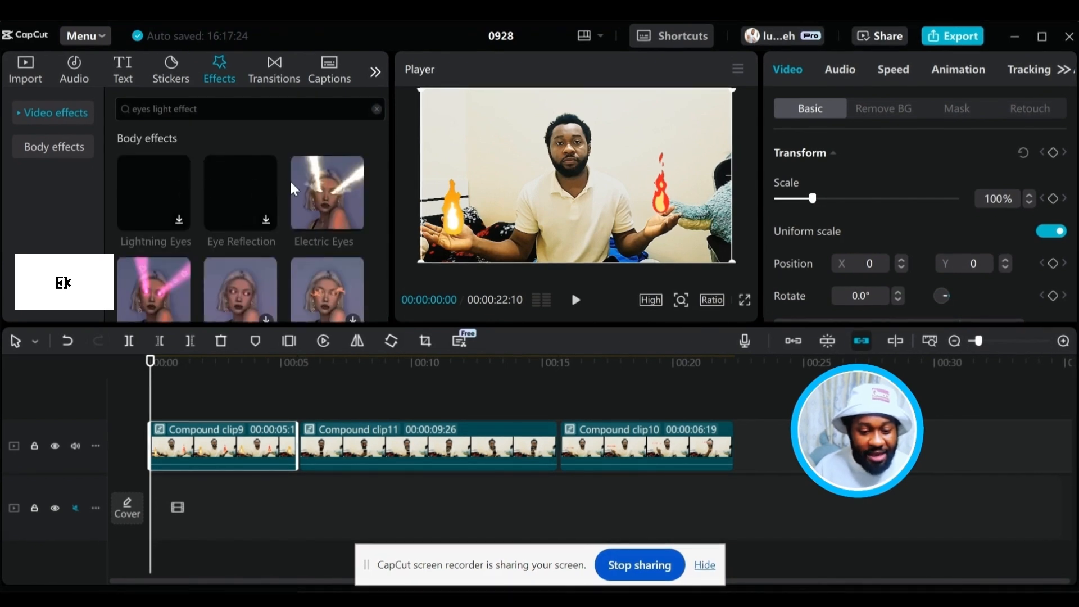
{"action": "scroll", "coordinate": [295, 181], "scroll_direction": "down", "scroll_amount": 3}
{"action": "scroll", "coordinate": [303, 211], "scroll_direction": "up", "scroll_amount": 3}
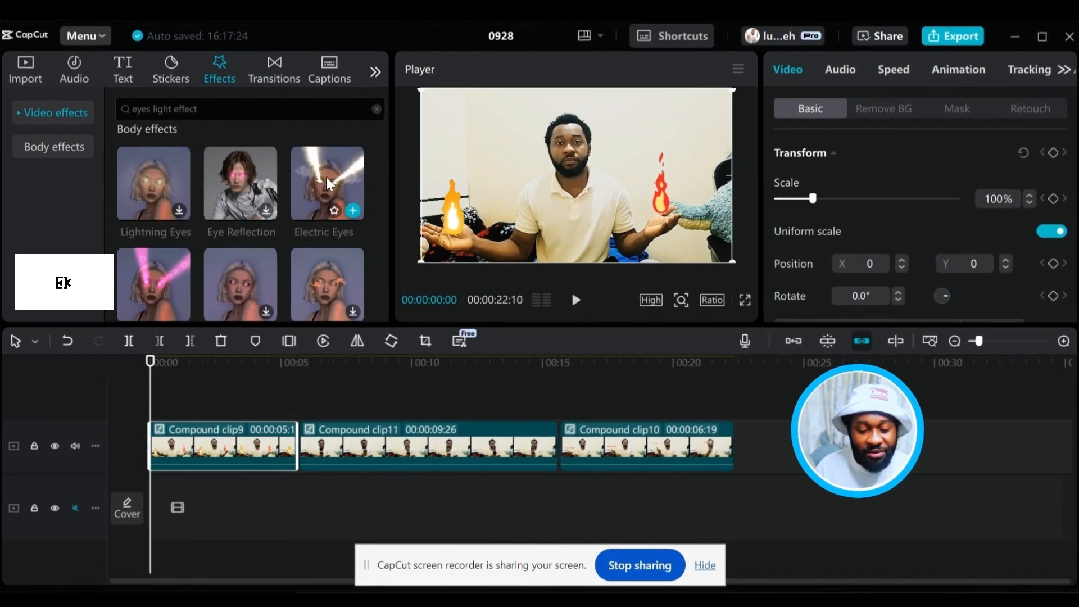
{"action": "left_click_drag", "start_coordinate": [326, 175], "coordinate": [176, 429]}
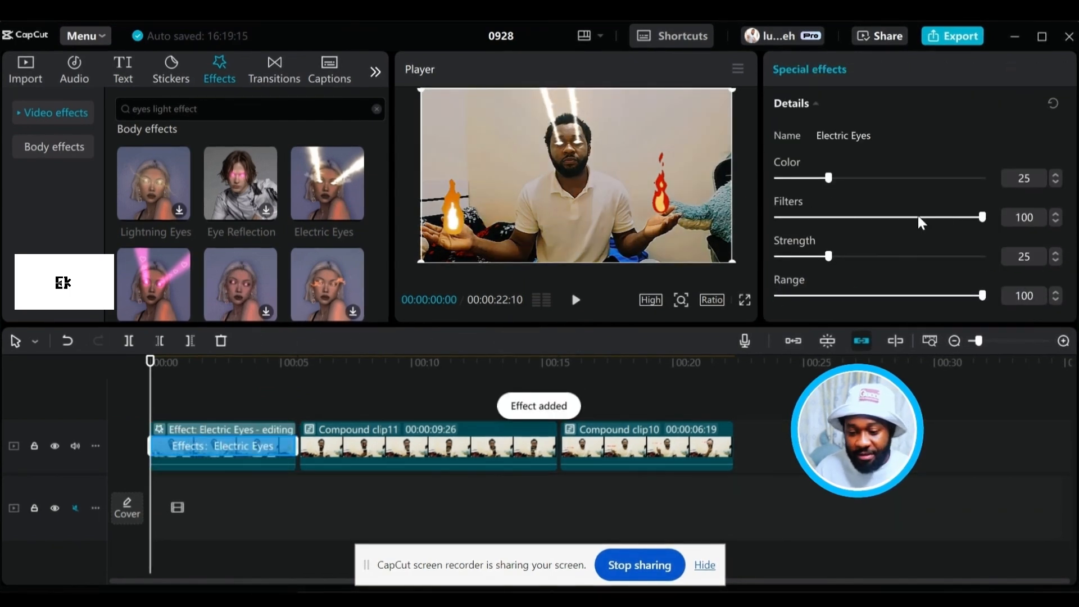
Set the Electric Eyes effect's Color to 20, Filters to 29 and Range to 52, and preview the result.
{"action": "left_click_drag", "start_coordinate": [981, 218], "coordinate": [878, 218]}
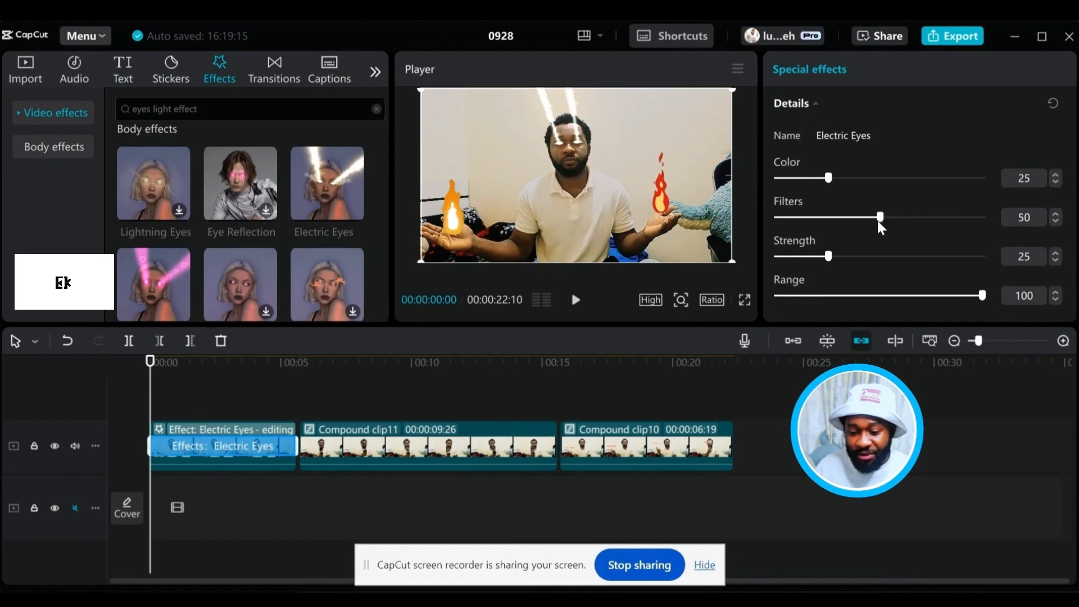
{"action": "left_click_drag", "start_coordinate": [986, 303], "coordinate": [884, 297]}
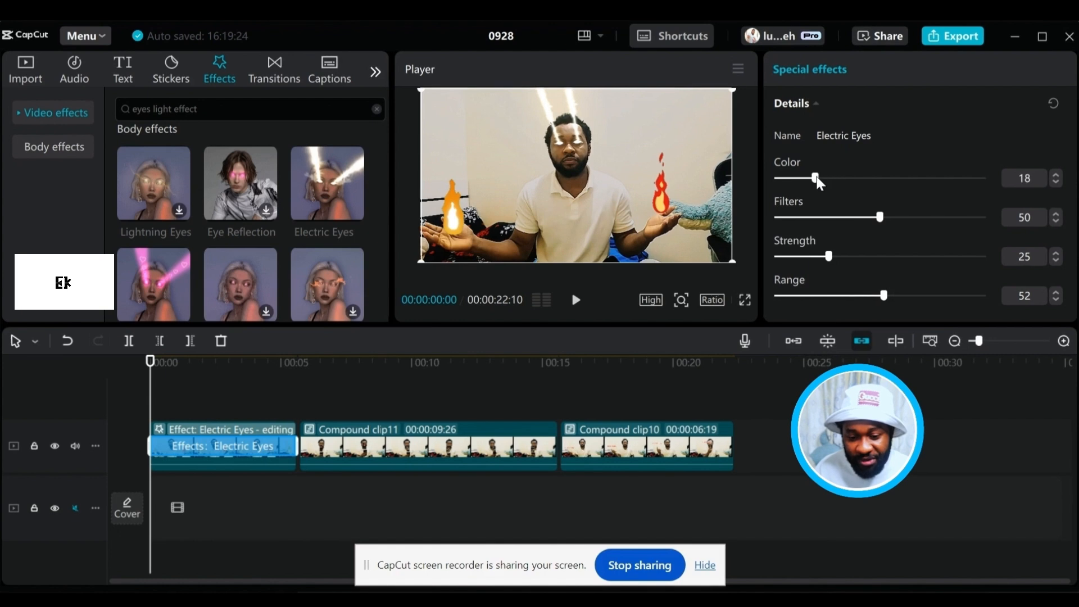
{"action": "left_click_drag", "start_coordinate": [795, 179], "coordinate": [819, 178]}
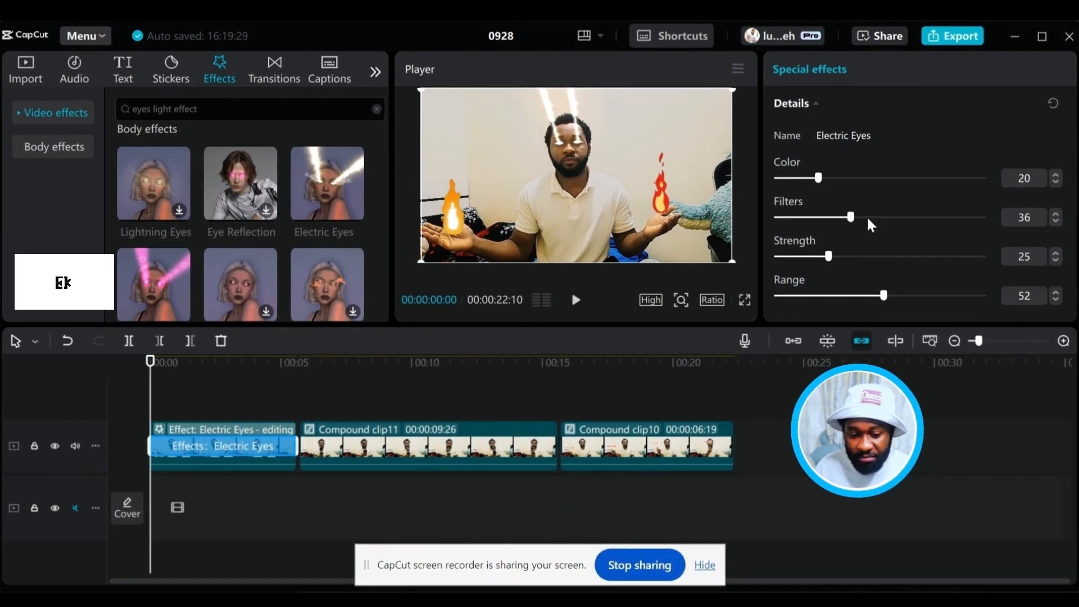
{"action": "left_click_drag", "start_coordinate": [850, 217], "coordinate": [836, 217]}
{"action": "left_click", "coordinate": [576, 300]}
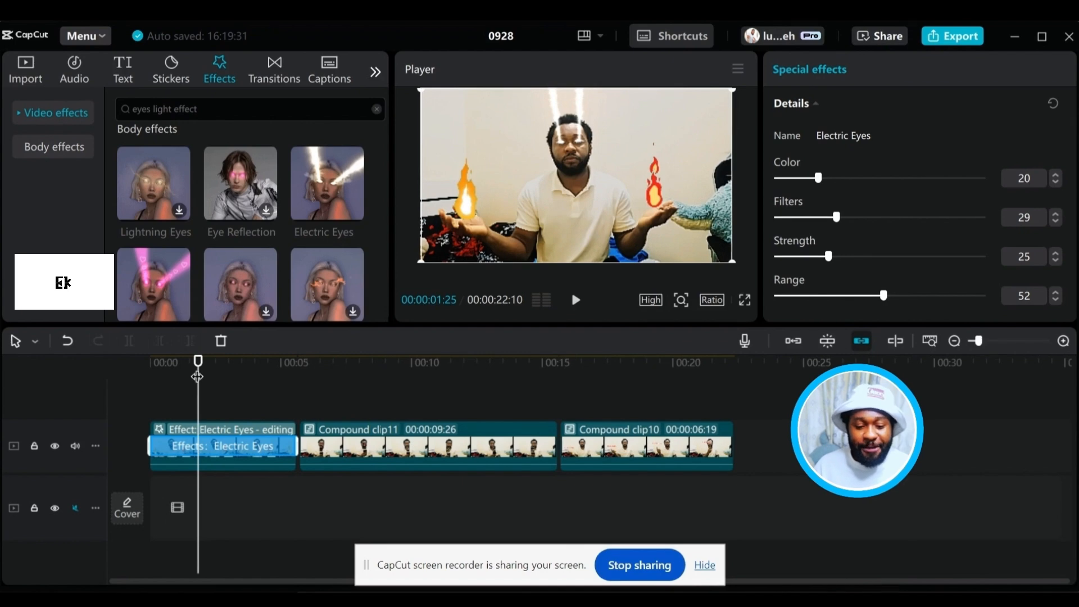
{"action": "left_click_drag", "start_coordinate": [235, 365], "coordinate": [735, 363]}
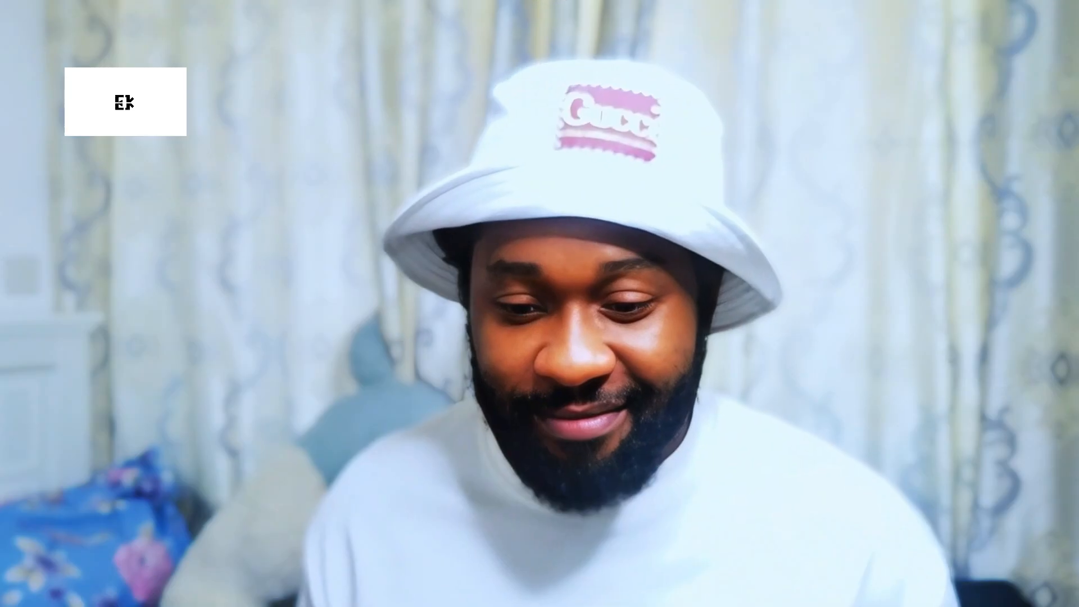